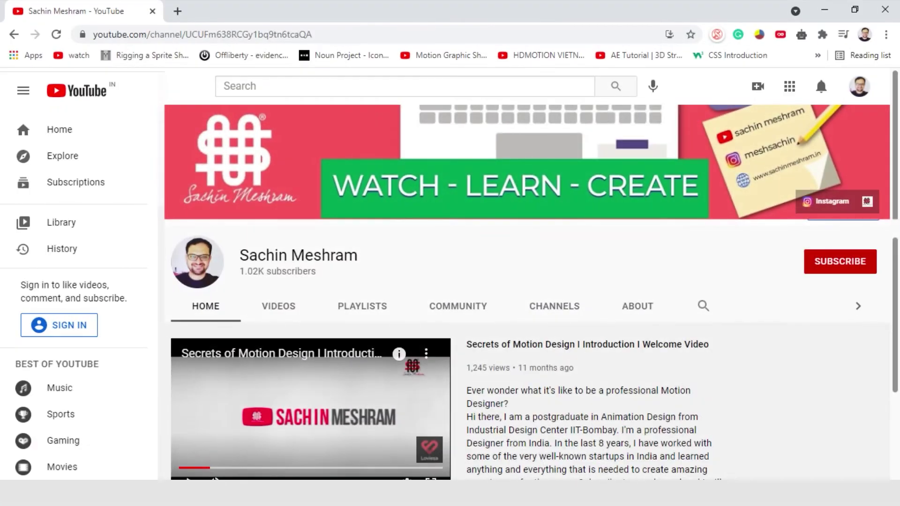
- Scroll down the YouTube tutorial channel page
scroll(530, 277, down, 5)
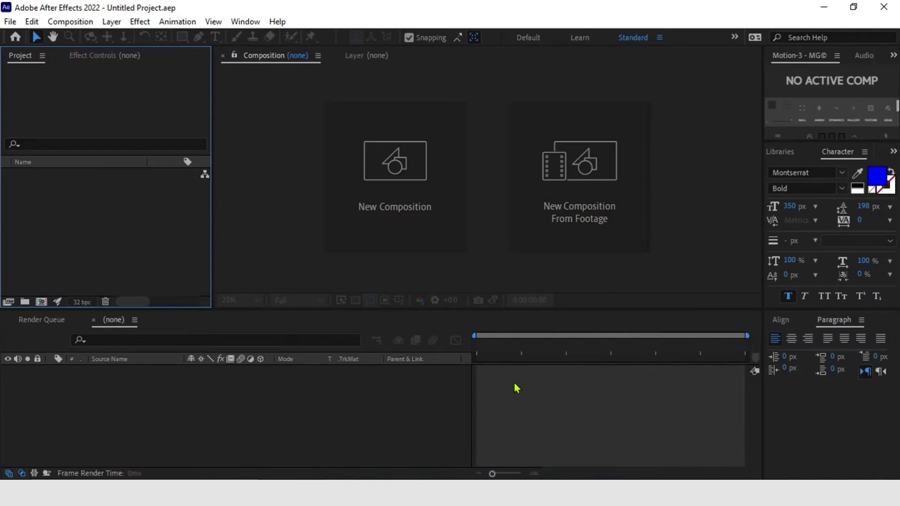
- Create a composition named Glitch, 1922×1080 at 25 fps, with a 0:00:10:00 duration
click(388, 195)
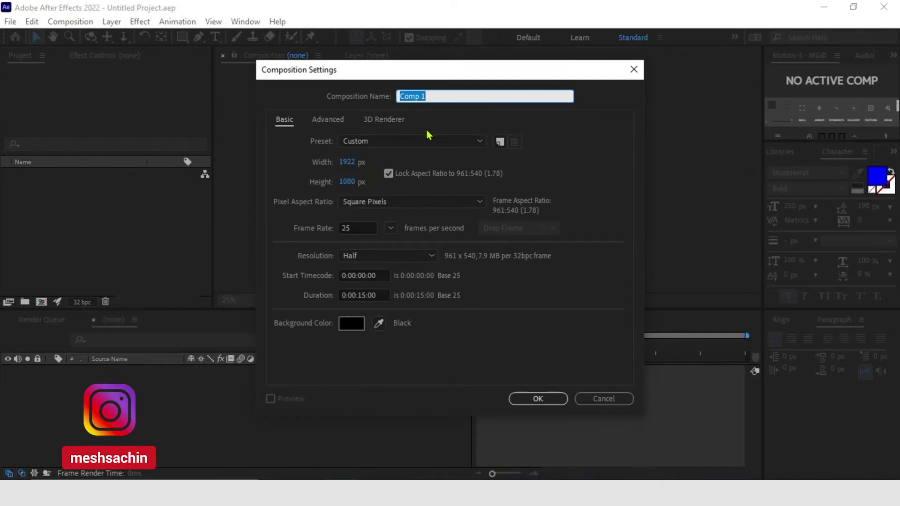
text(Glitch)
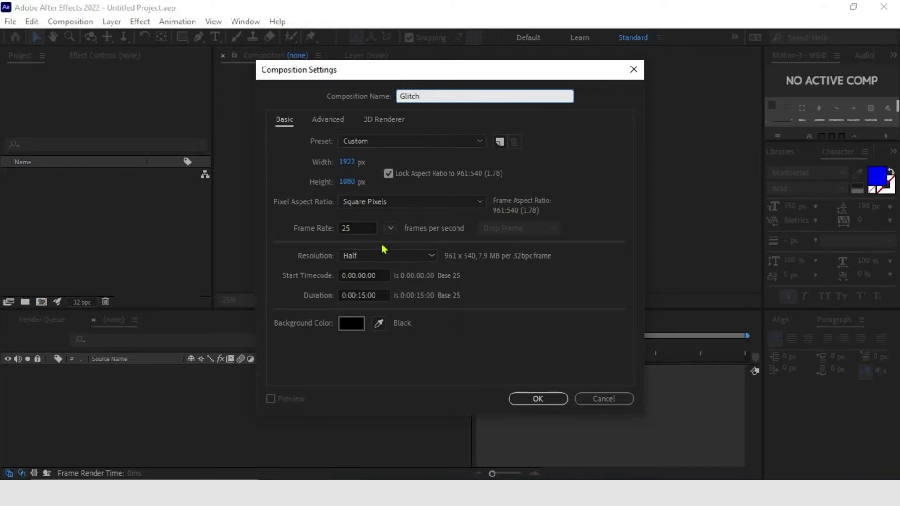
click(365, 296)
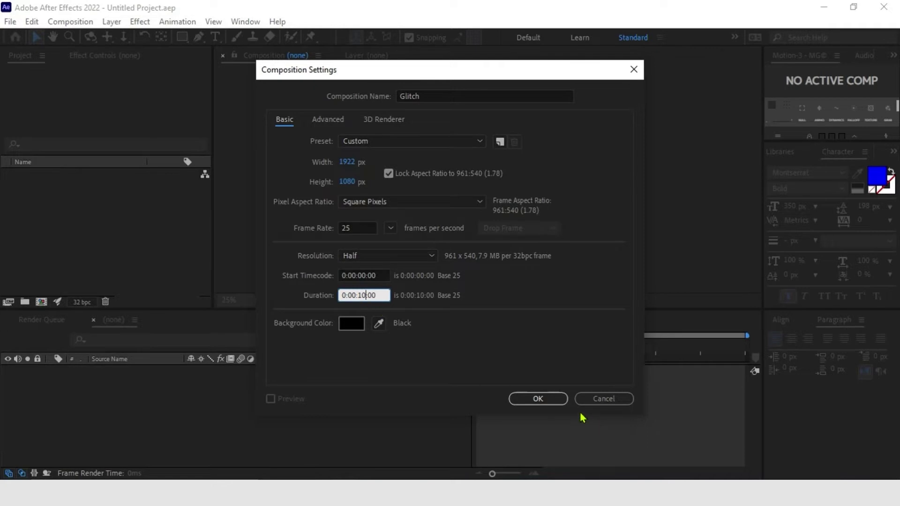
click(538, 399)
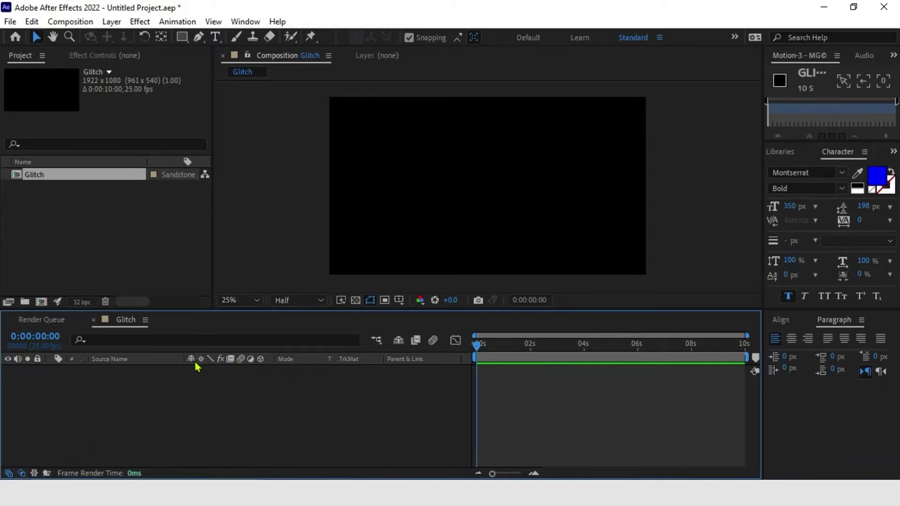
- Add a new text layer reading GLITCH
right_click(156, 377)
mouse_move(234, 218)
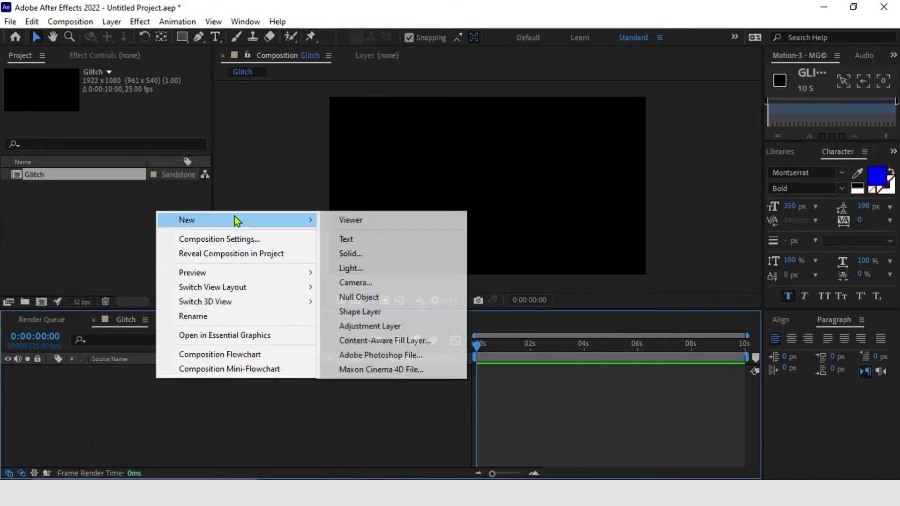
click(352, 242)
text(G)
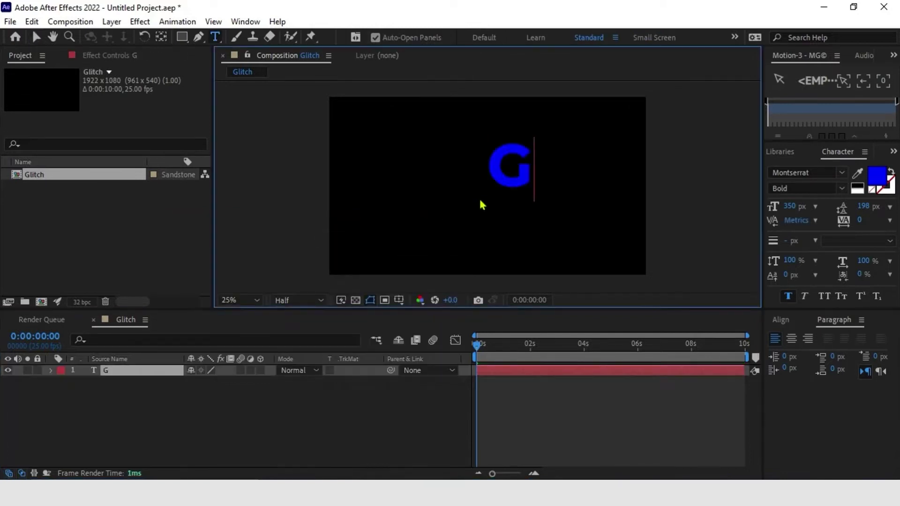
text(LITCH)
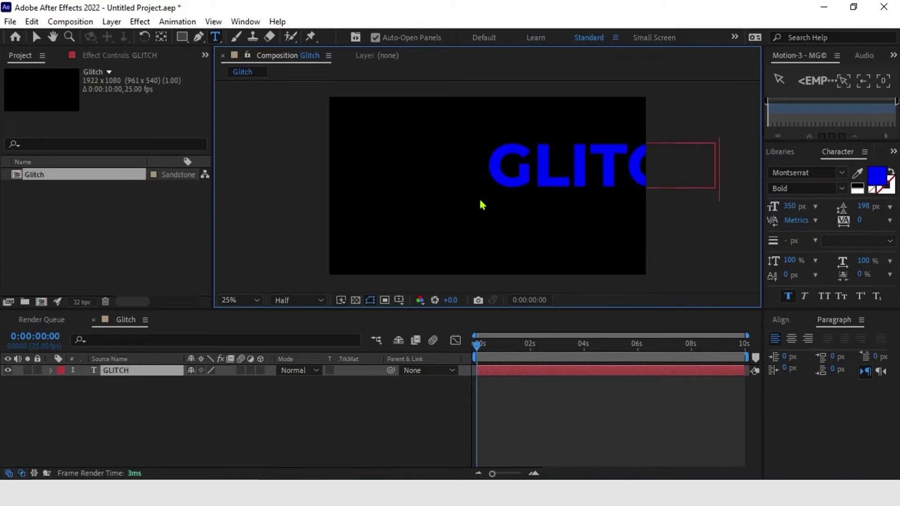
click(546, 371)
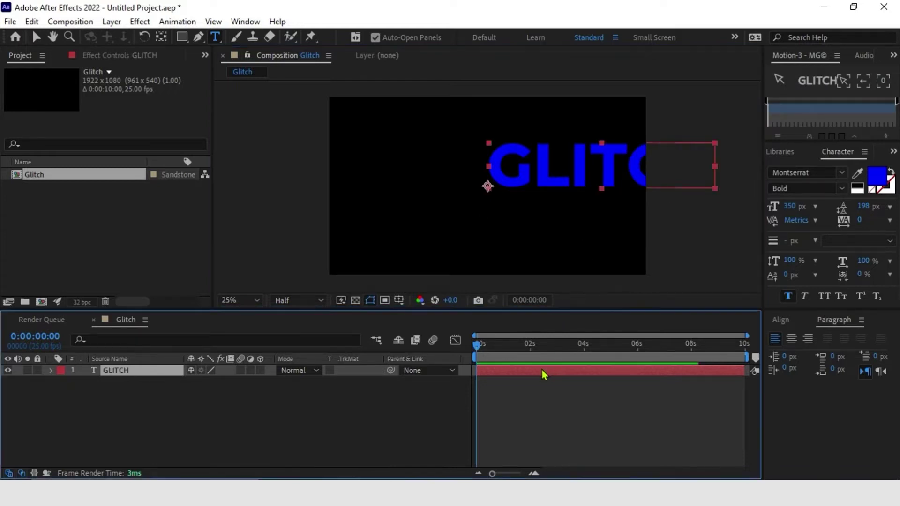
- Centre the GLITCH text horizontally and vertically, and make its fill colour white
click(791, 321)
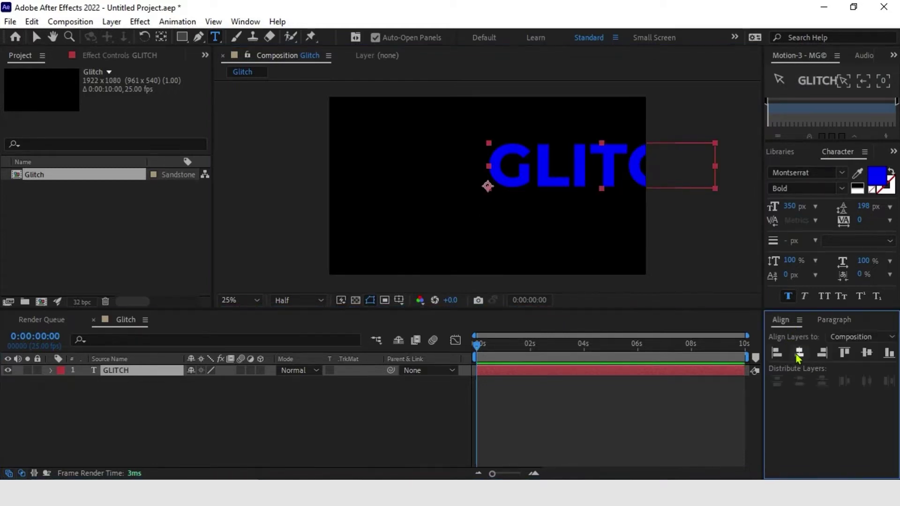
click(798, 352)
click(866, 352)
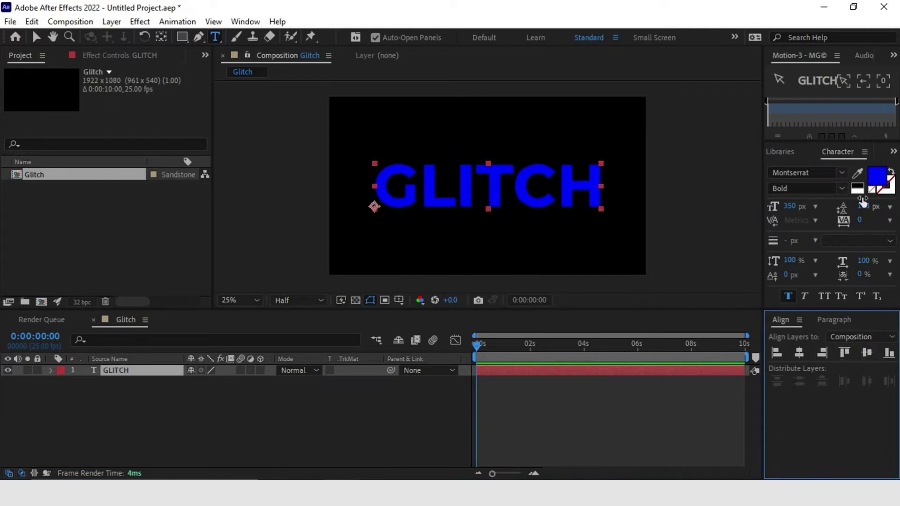
click(876, 176)
click(318, 191)
drag(268, 177, 173, 132)
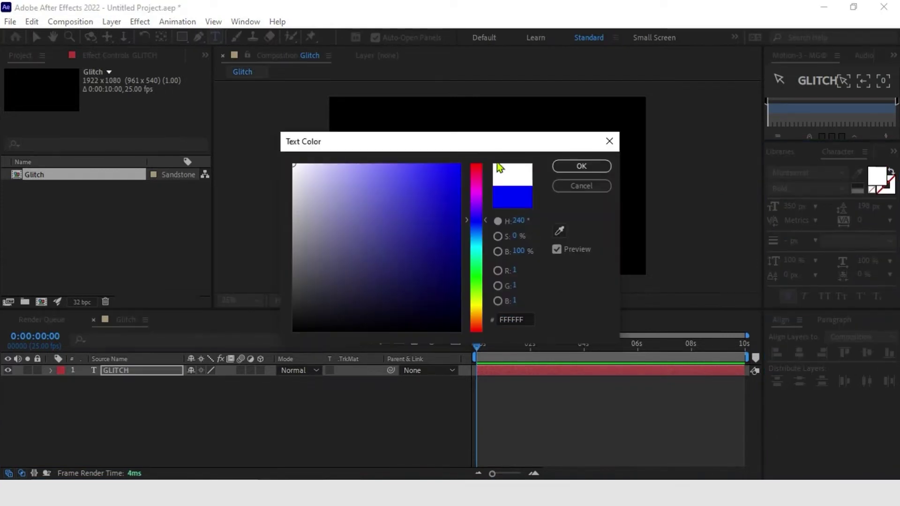
click(581, 166)
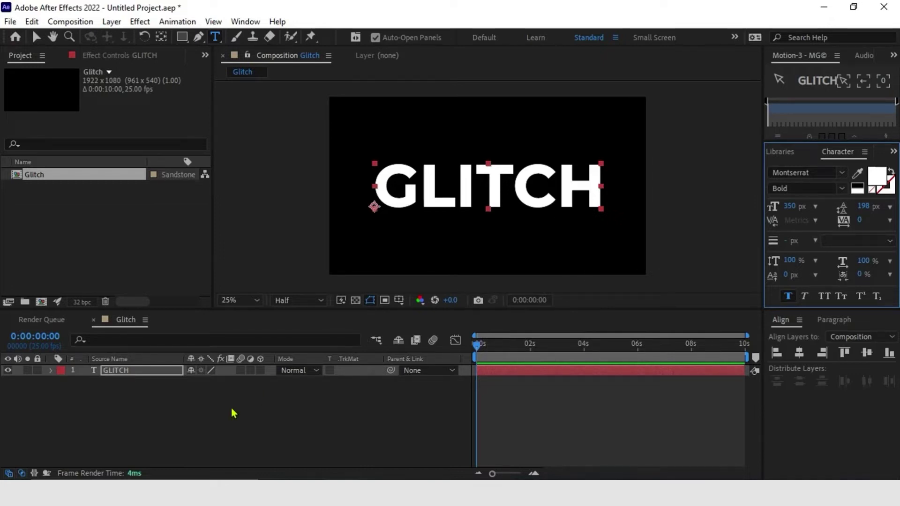
- Add a full-frame solid layer named Fractal Noise
right_click(82, 394)
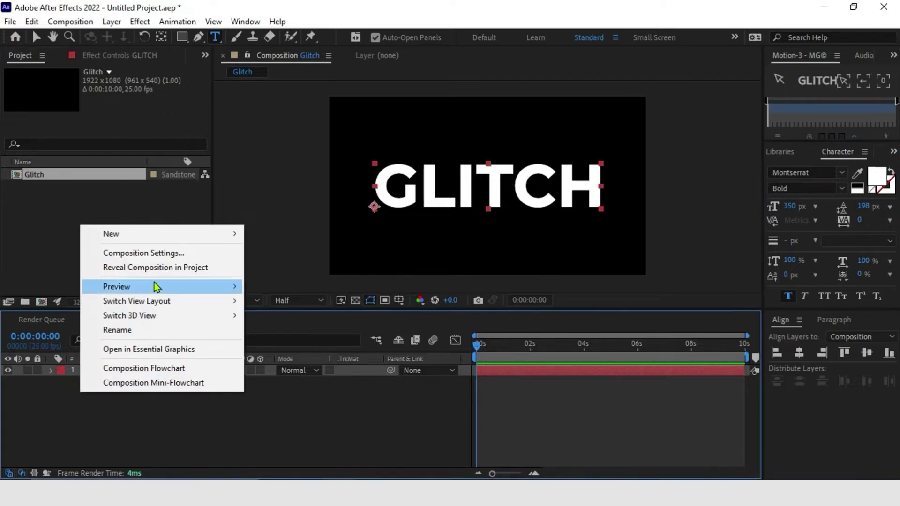
click(170, 448)
right_click(100, 406)
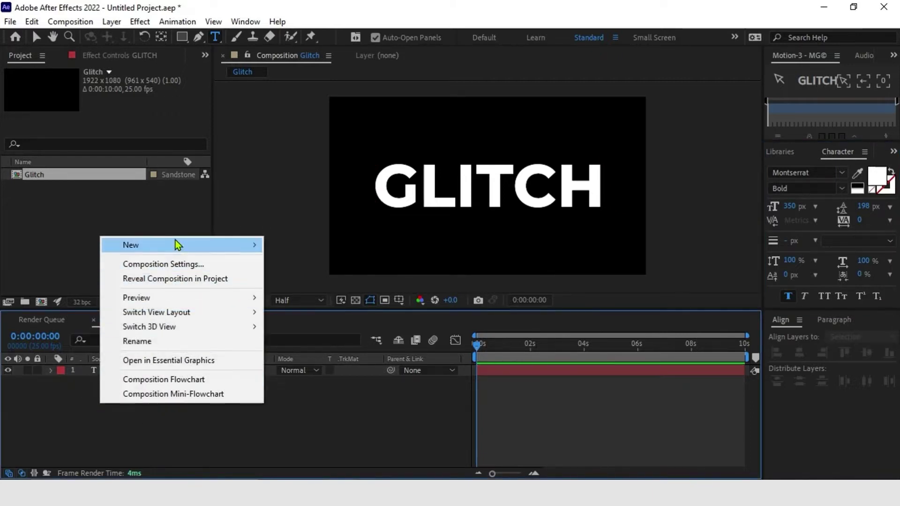
mouse_move(176, 243)
click(311, 278)
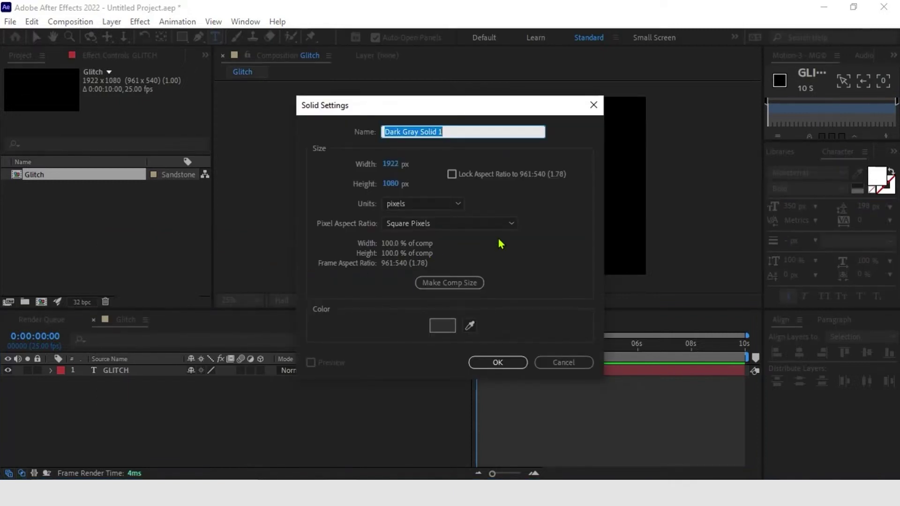
text(Fractal Noise)
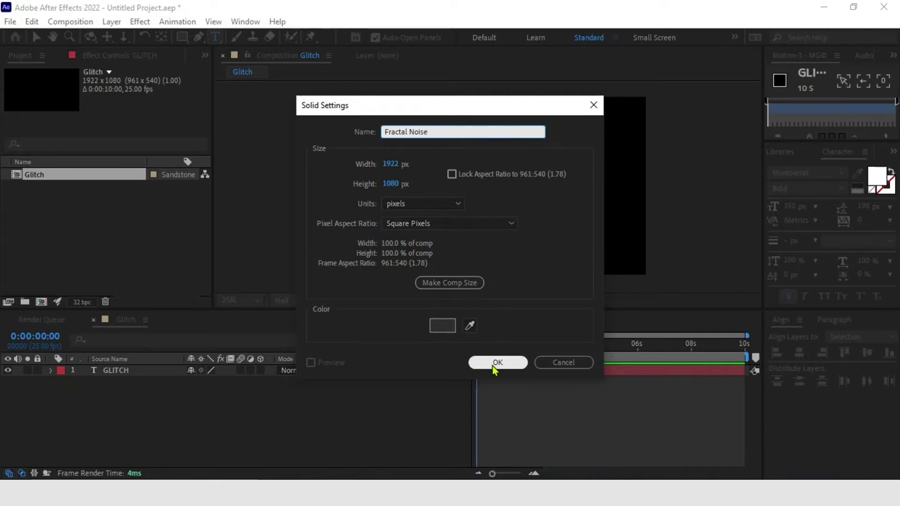
click(497, 363)
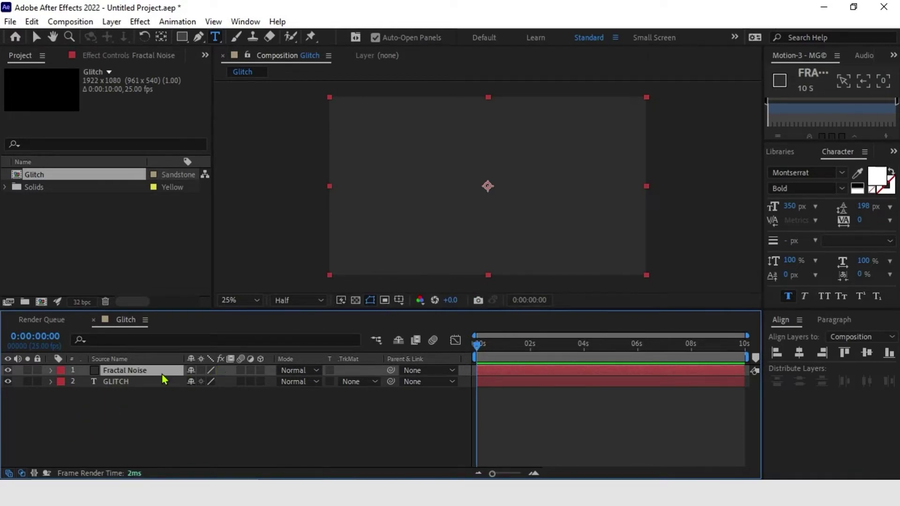
- Pre-compose the solid into a new composition named Fractal Noise
right_click(148, 369)
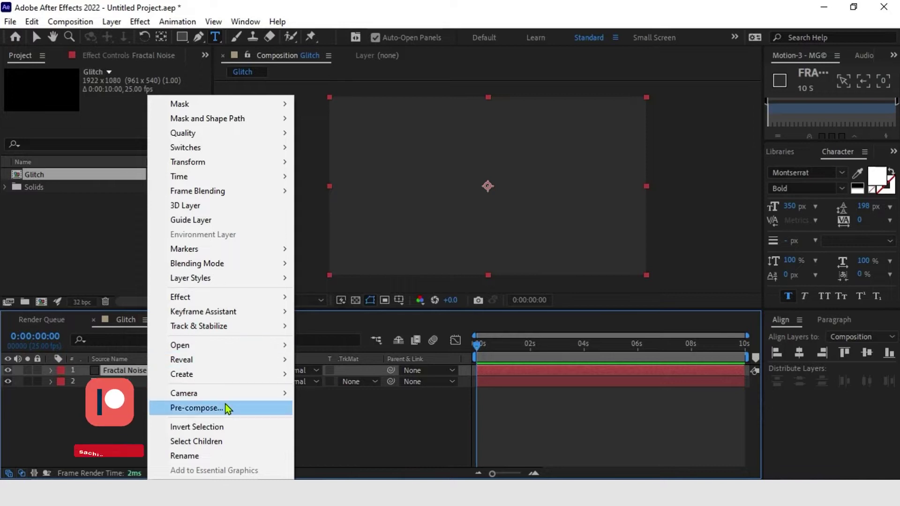
click(196, 408)
click(489, 162)
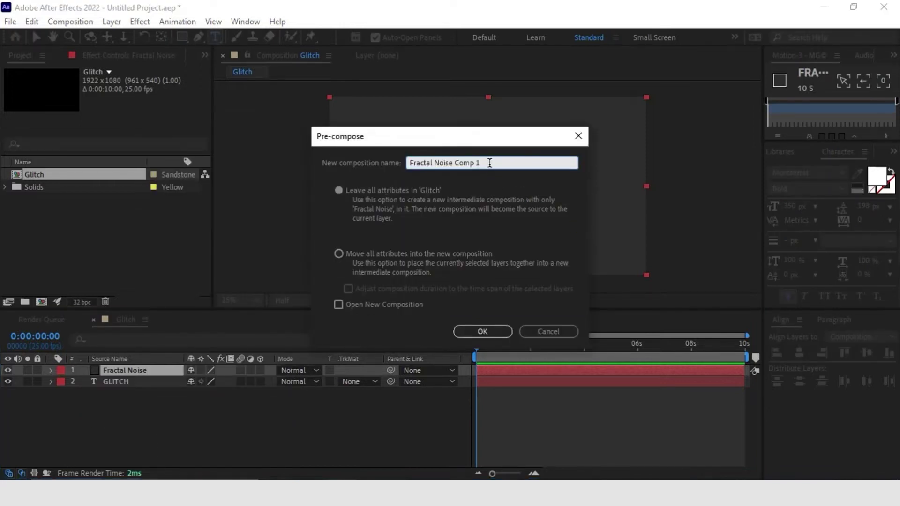
key(BackSpace)
click(493, 333)
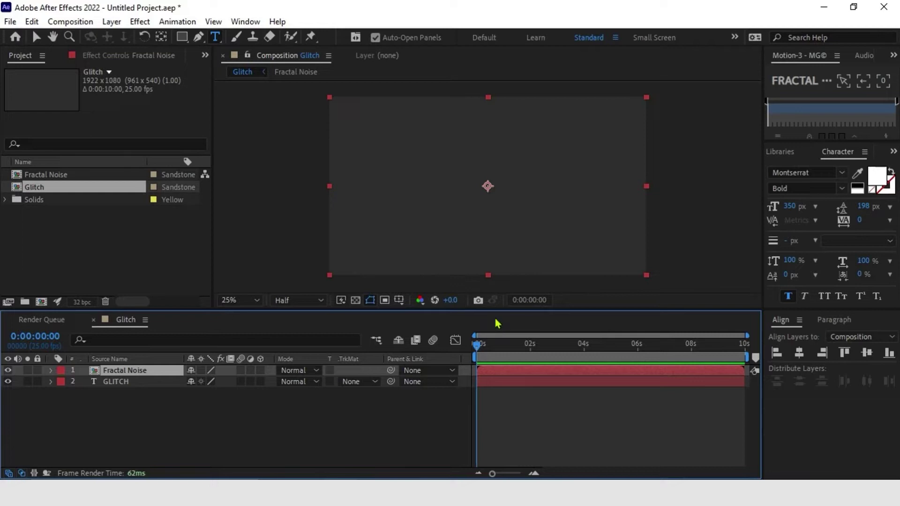
- Inside the Fractal Noise pre-comp, search 'fract' and apply Fractal Noise to the solid
double_click(302, 372)
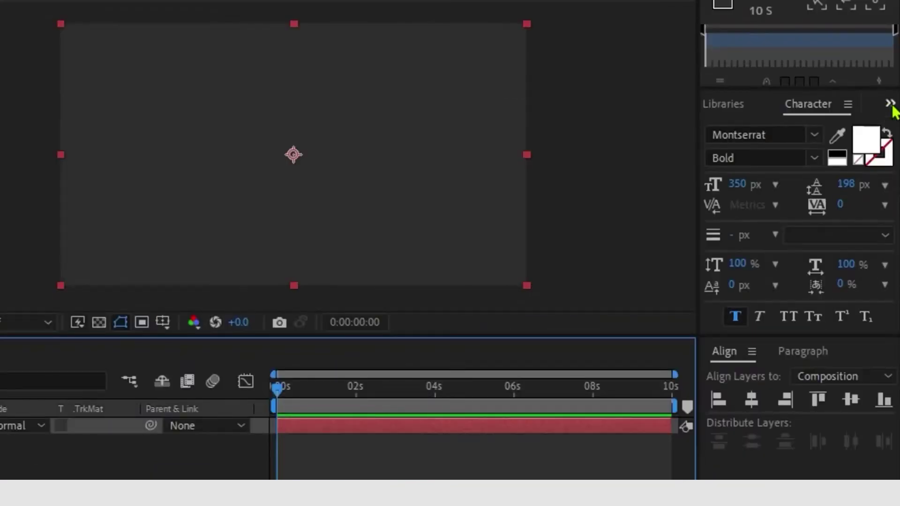
click(892, 152)
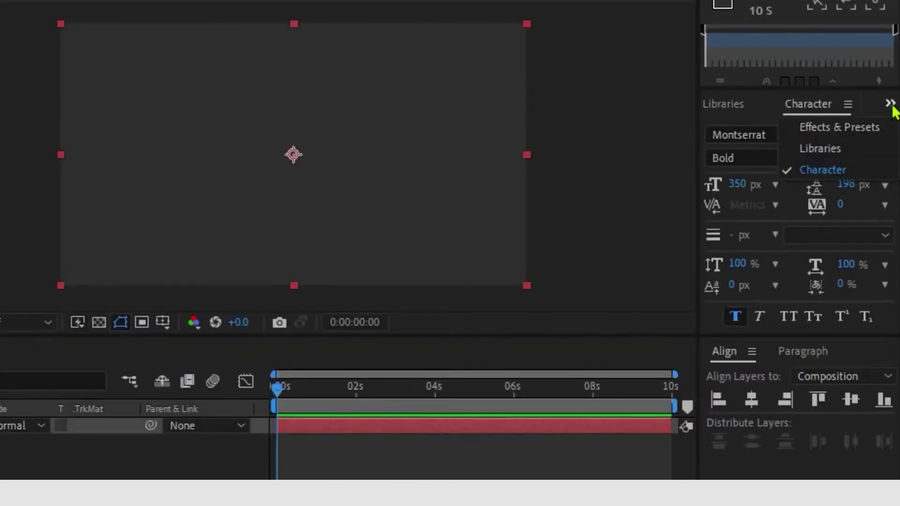
click(890, 167)
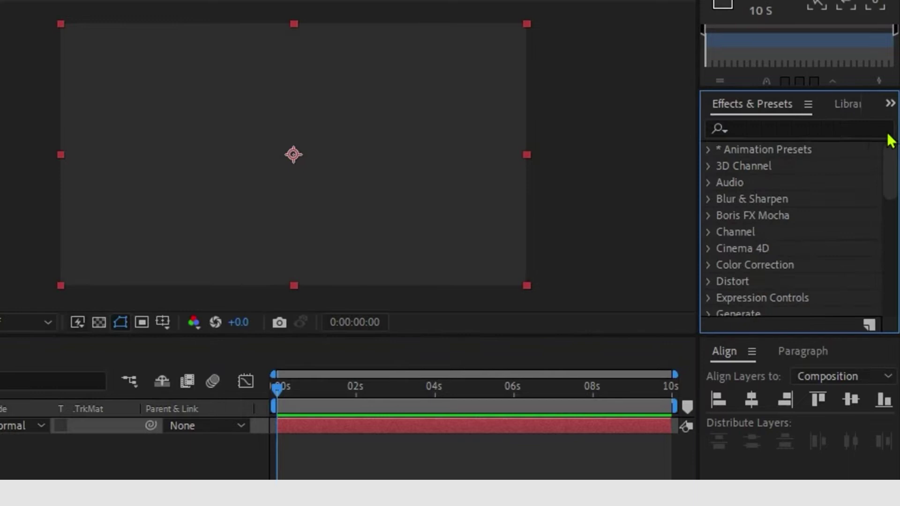
click(784, 128)
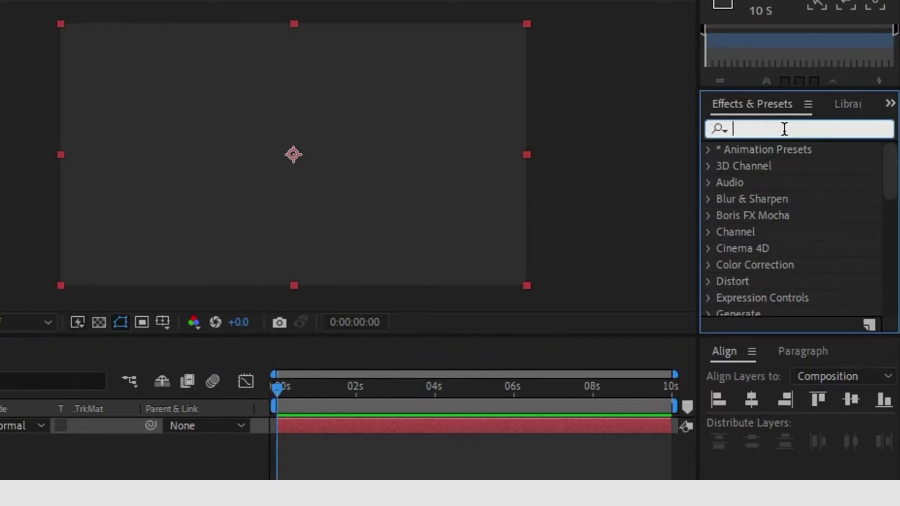
text(fractr)
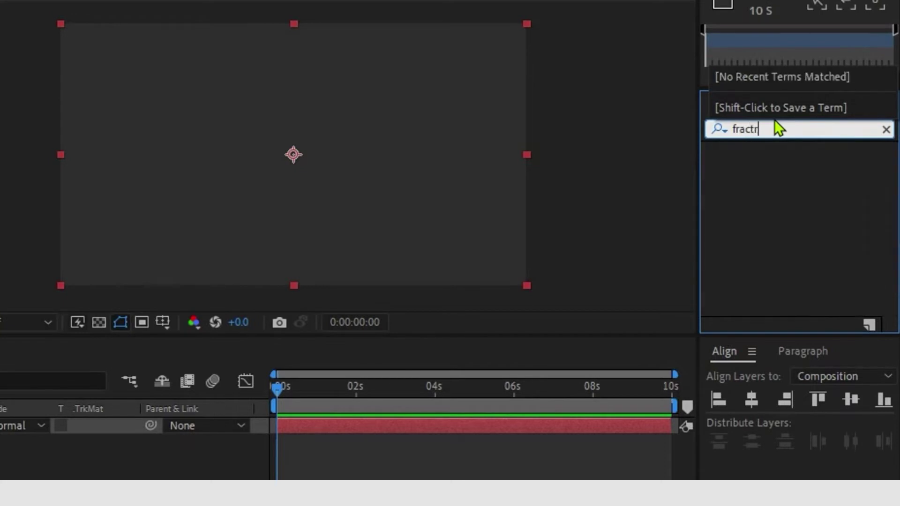
key(BackSpace)
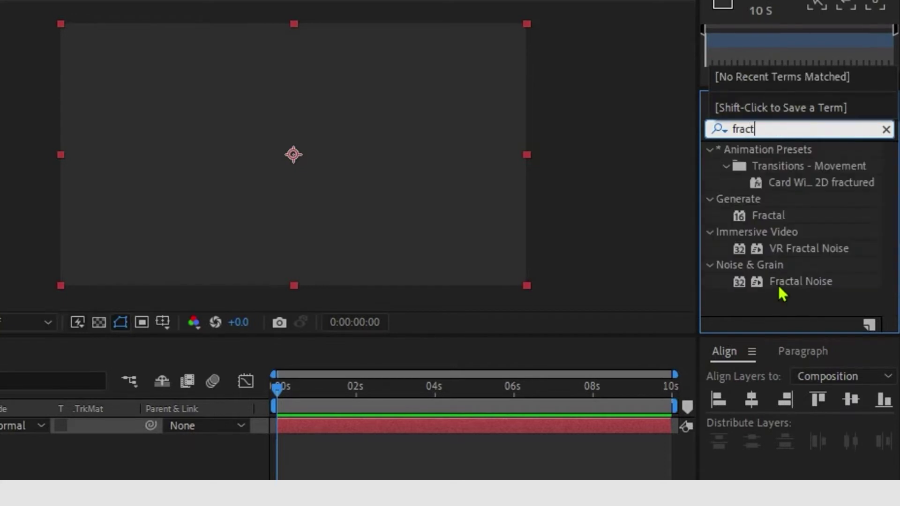
click(780, 282)
drag(789, 282, 454, 427)
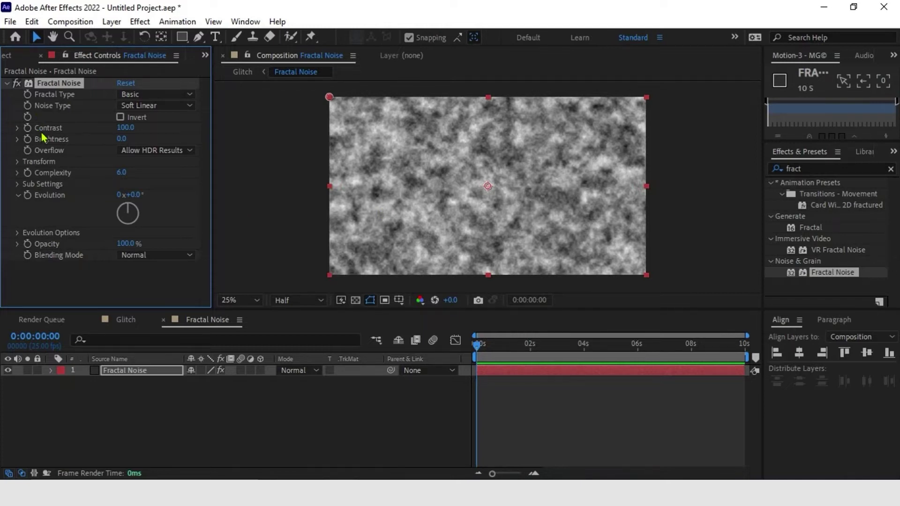
- Set the Fractal Noise type to Block and raise Contrast to 252
click(168, 109)
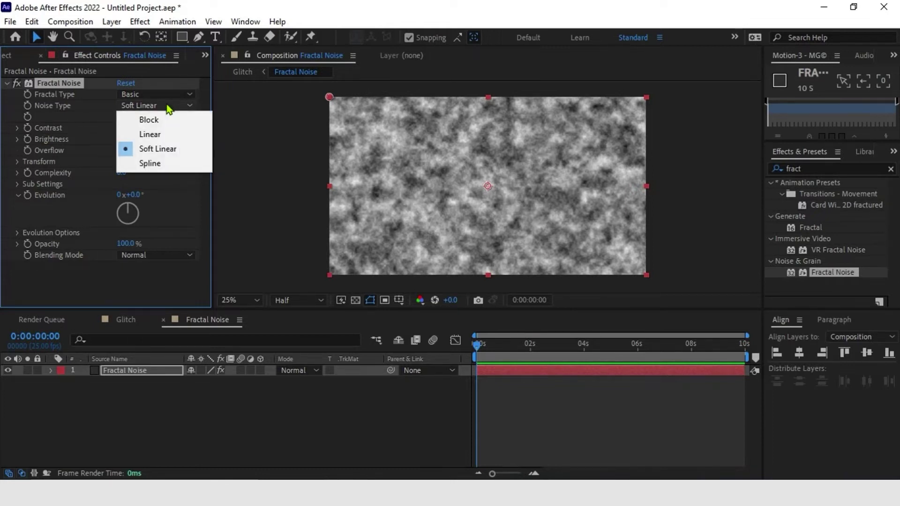
click(155, 121)
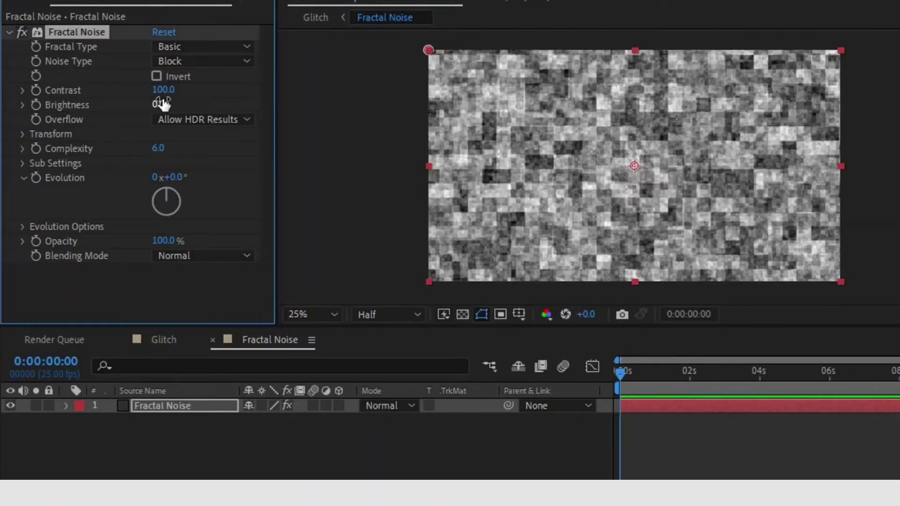
drag(164, 90, 301, 106)
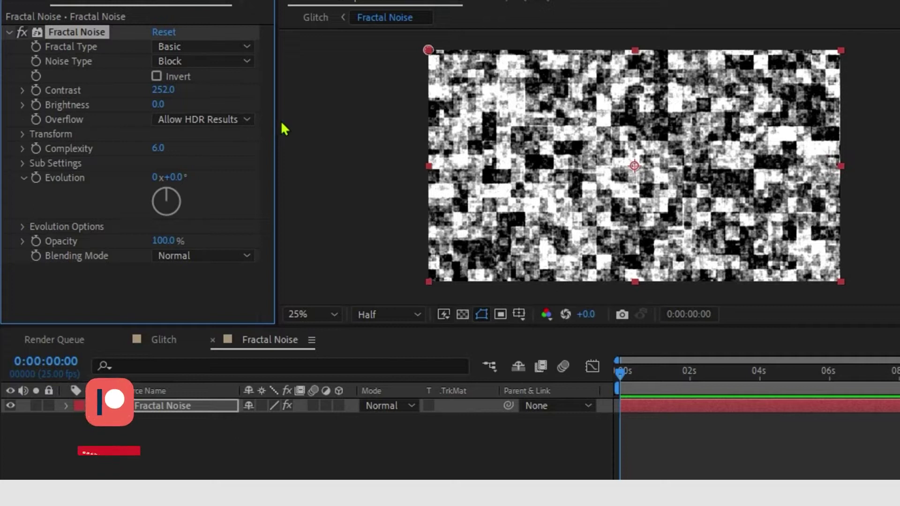
- Turn off Uniform Scaling and set the noise Scale Width to 1000
click(22, 135)
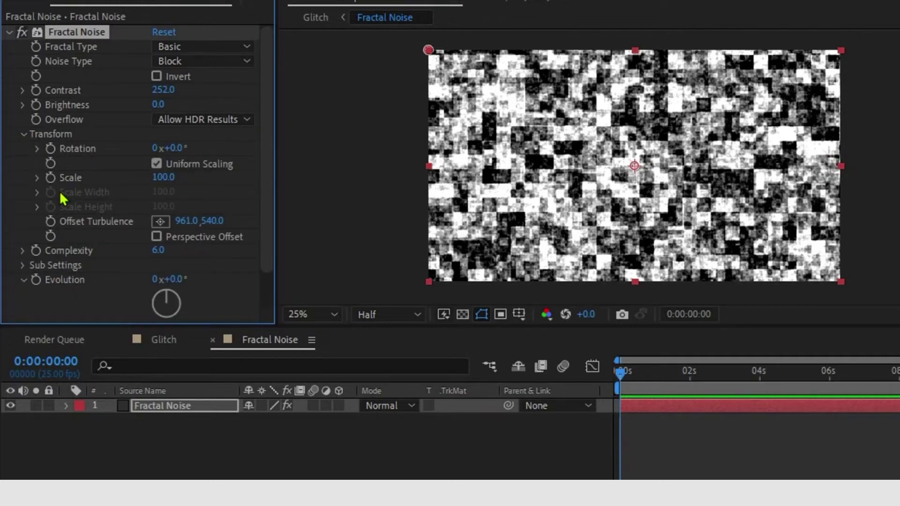
click(156, 164)
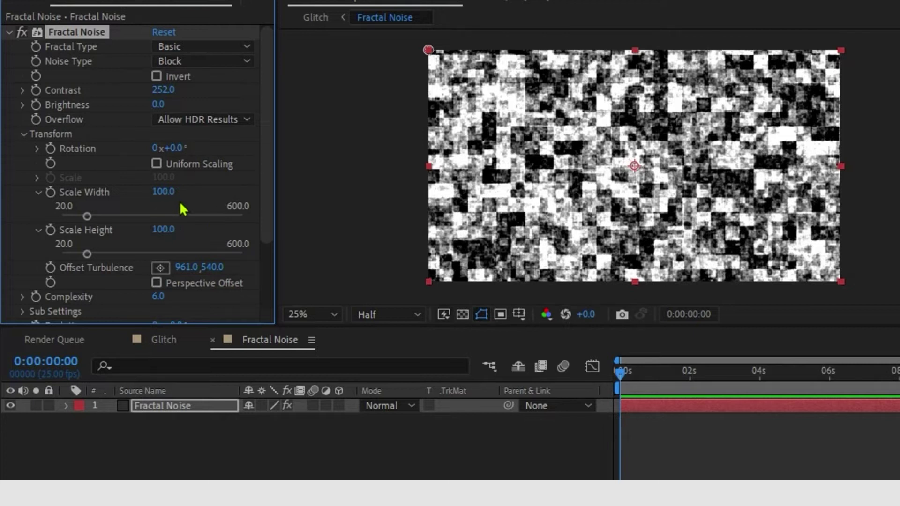
click(163, 191)
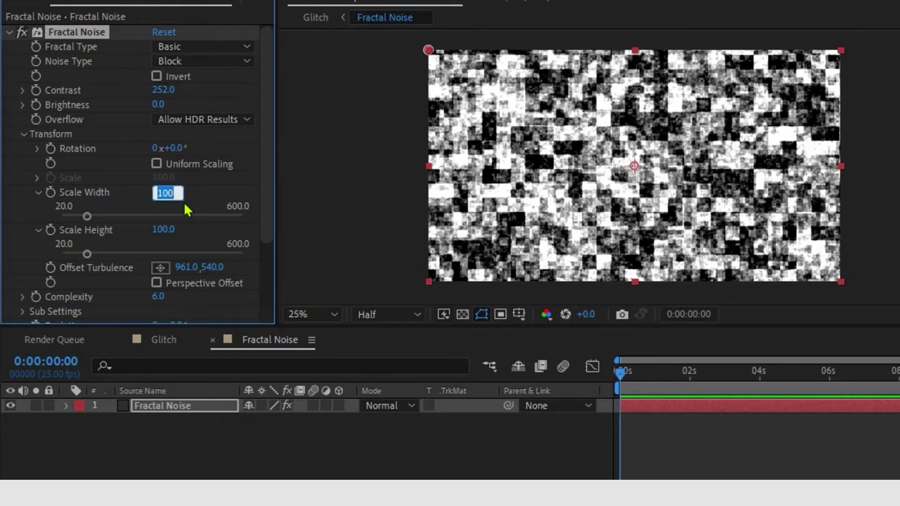
text(100)
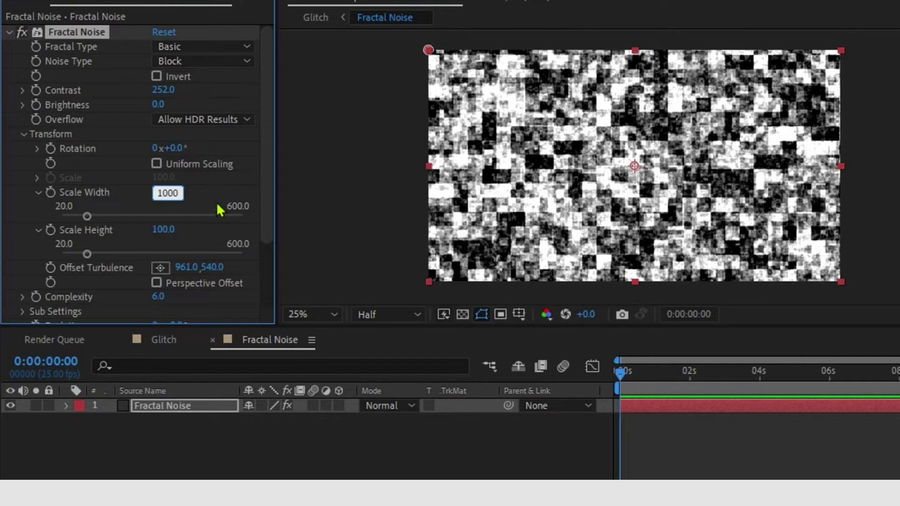
key(Return)
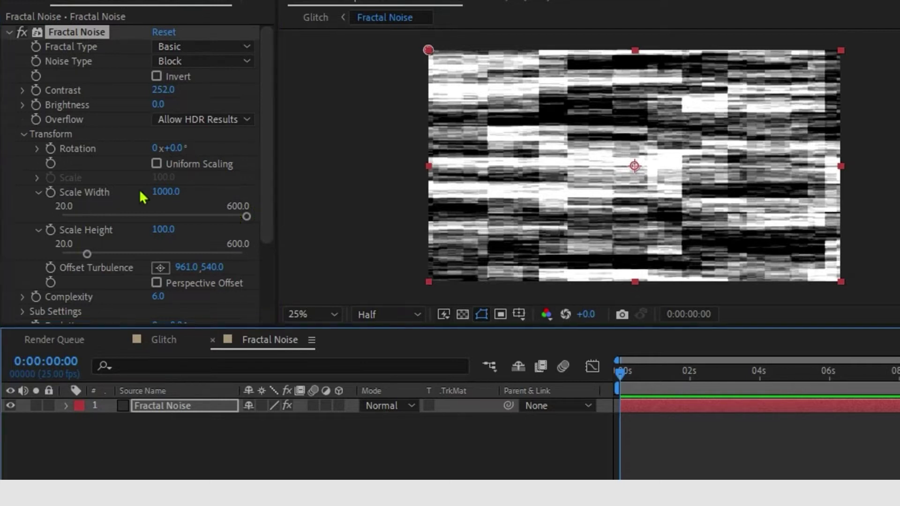
scroll(142, 196, down, 2)
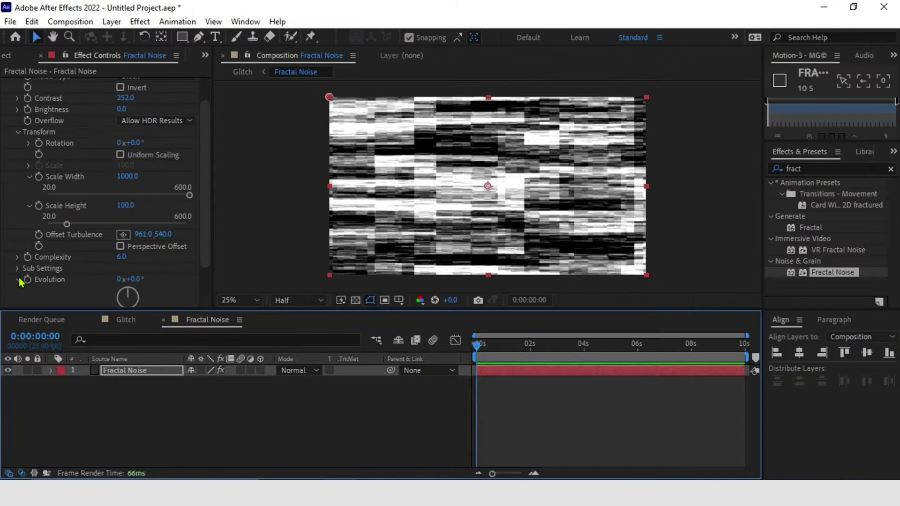
- Keyframe Fractal Noise Evolution at the start and set a higher Evolution value at the composition's end
scroll(44, 277, down, 2)
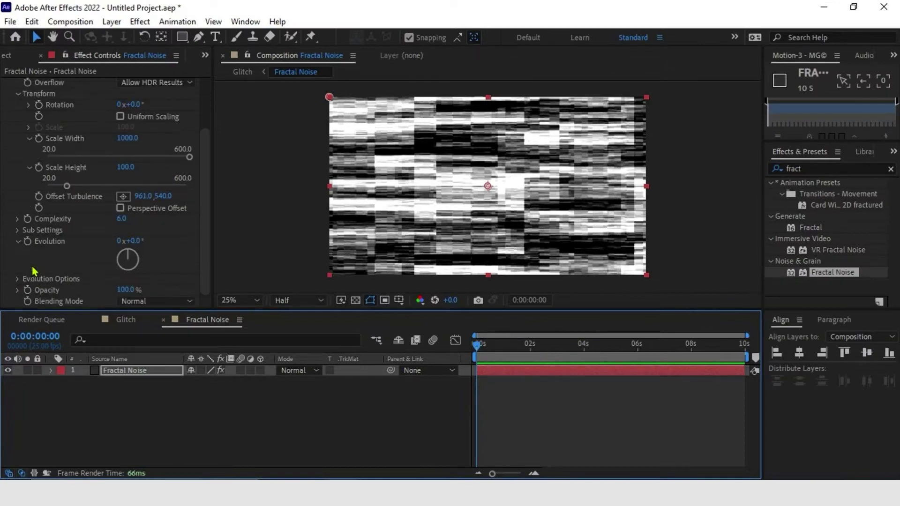
click(28, 241)
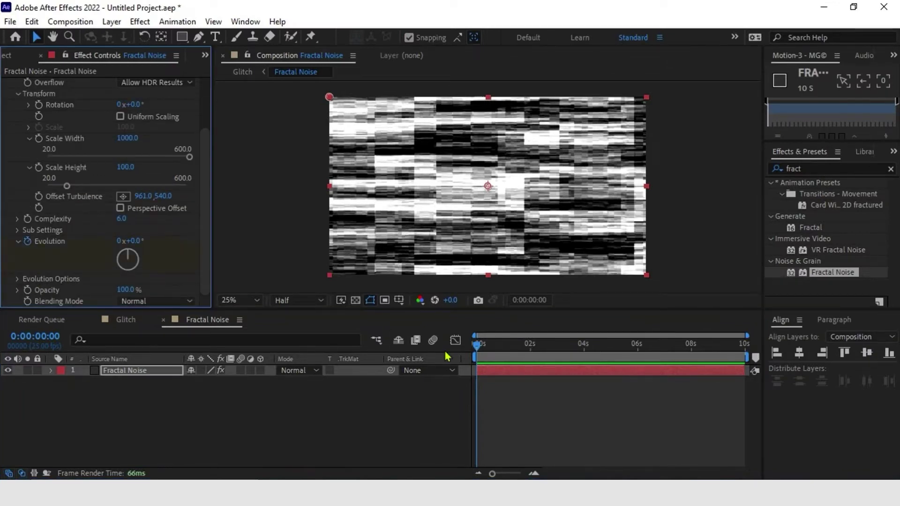
key(u)
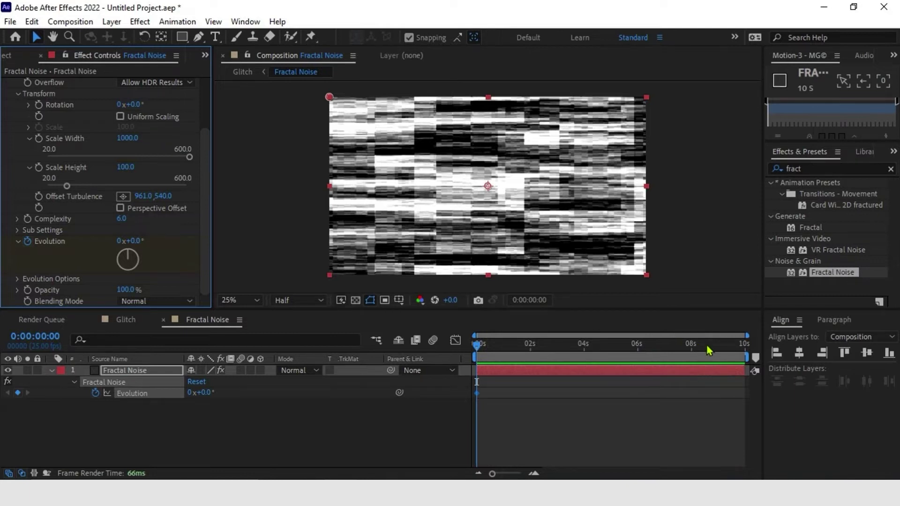
click(748, 344)
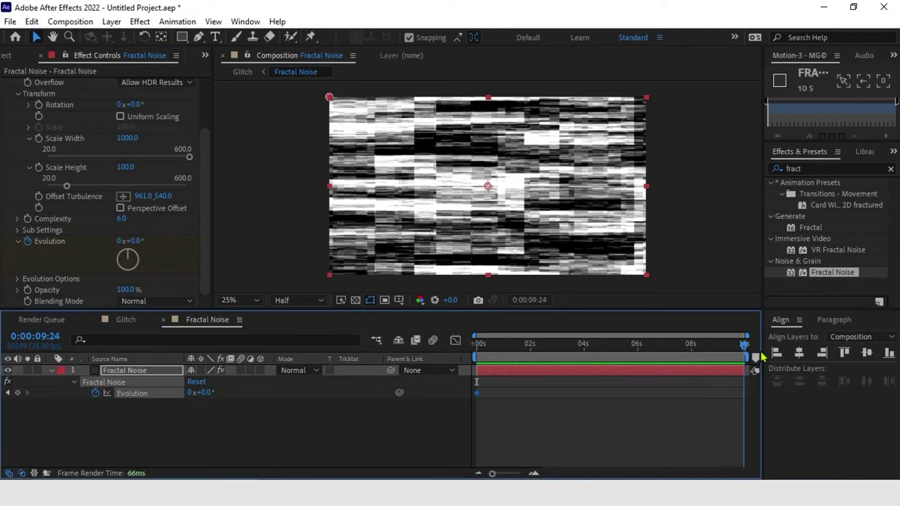
click(118, 241)
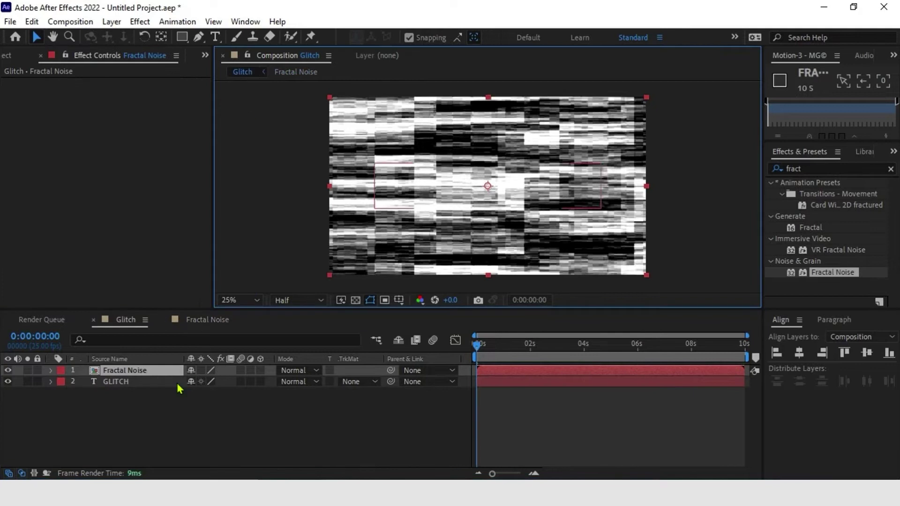
- Move the Fractal Noise layer below GLITCH, hide it, and deselect all layers
drag(128, 372, 125, 390)
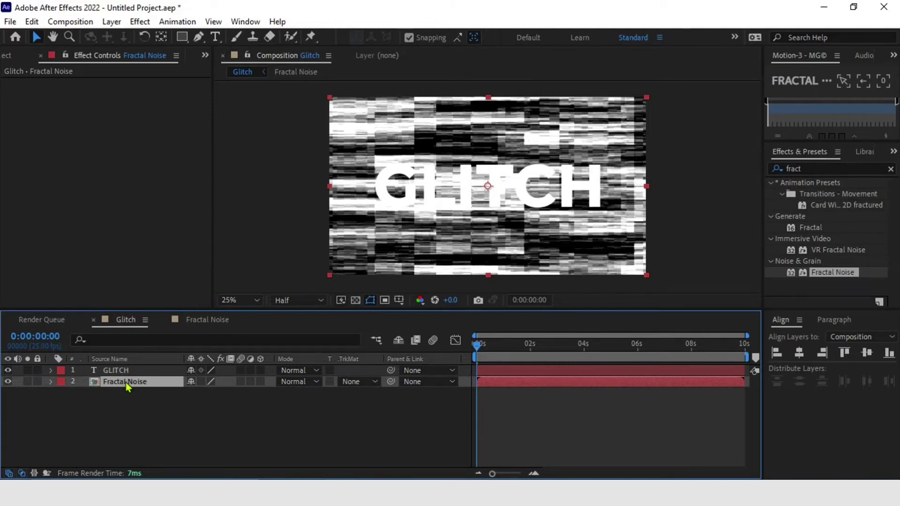
click(8, 382)
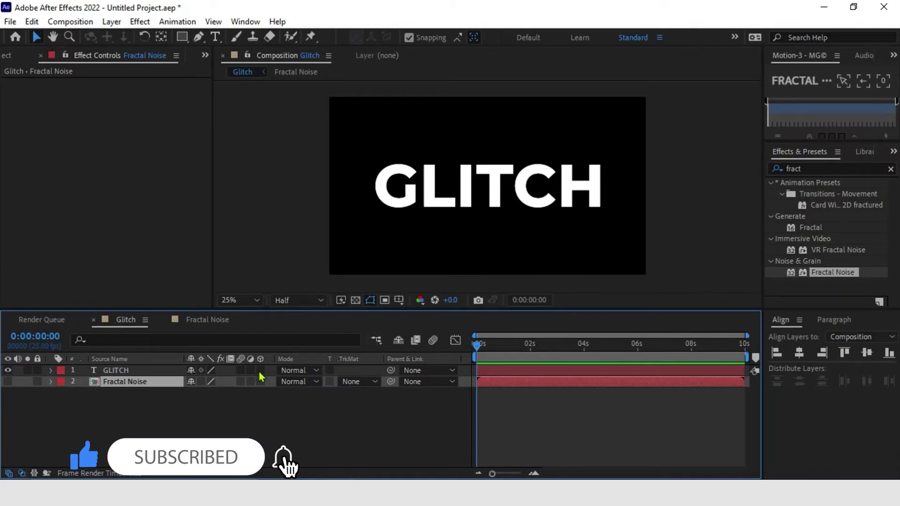
click(135, 421)
- Add Adjustment Layer 1 at the top of the Glitch composition
right_click(135, 421)
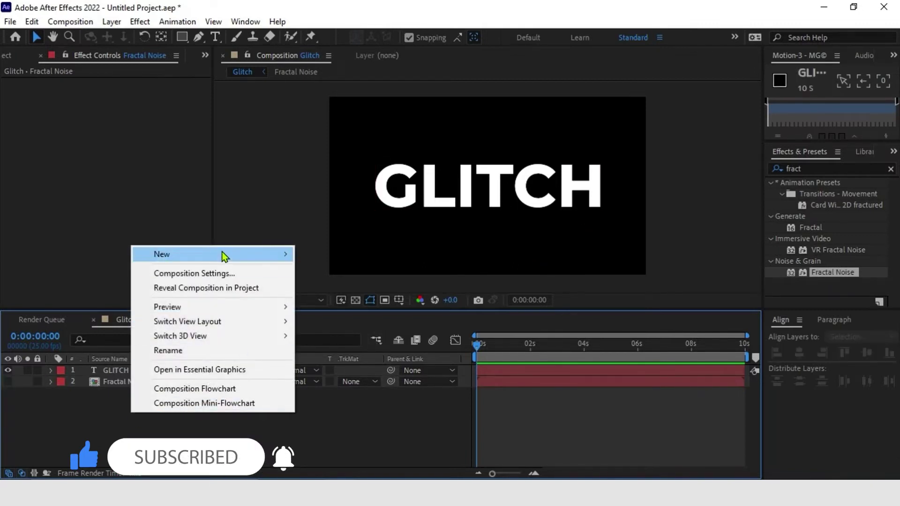
mouse_move(226, 255)
click(365, 360)
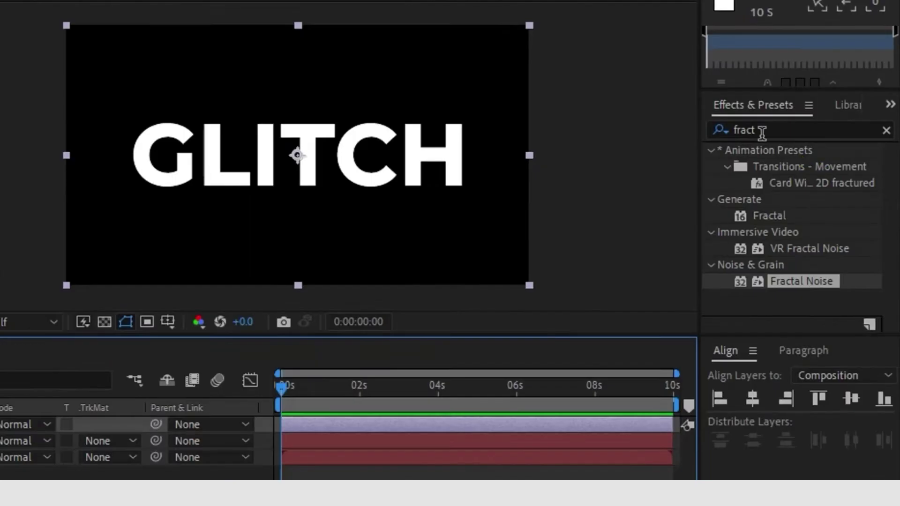
- Search 'displ' and apply Displacement Map to Adjustment Layer 1
click(792, 169)
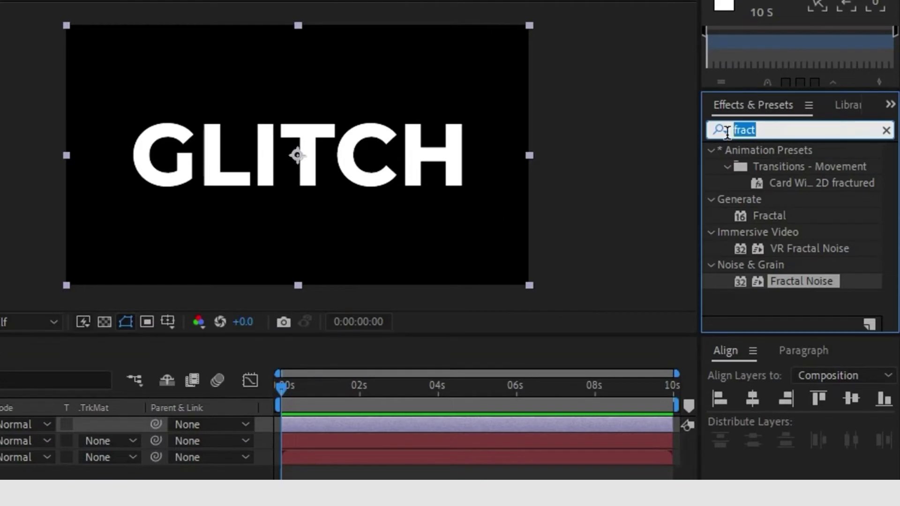
text(displ)
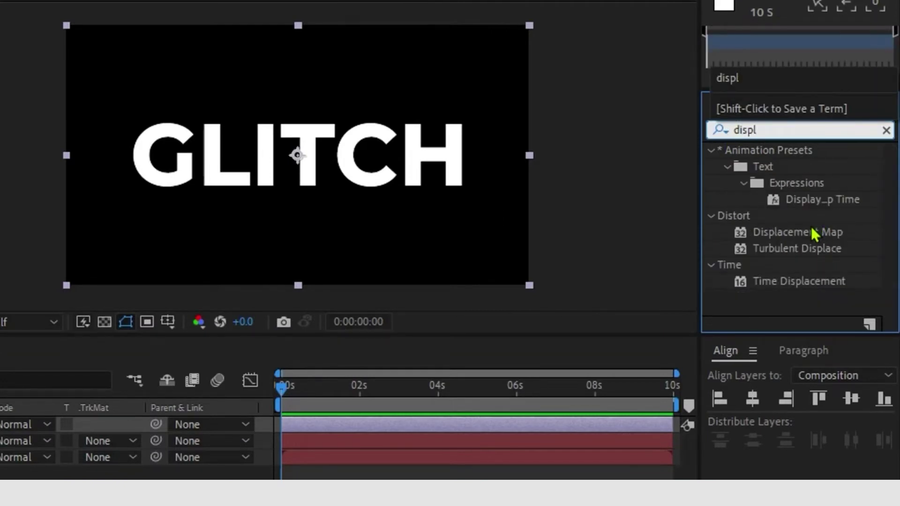
drag(787, 233, 142, 370)
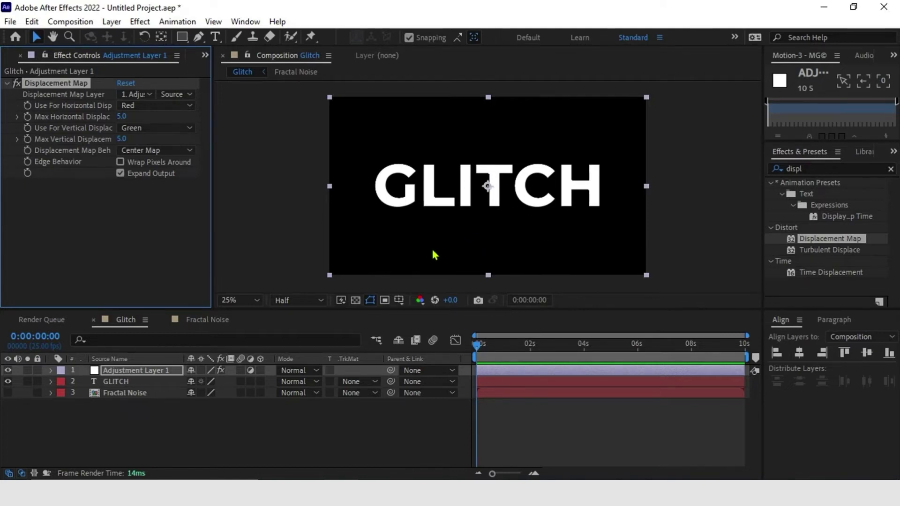
click(139, 376)
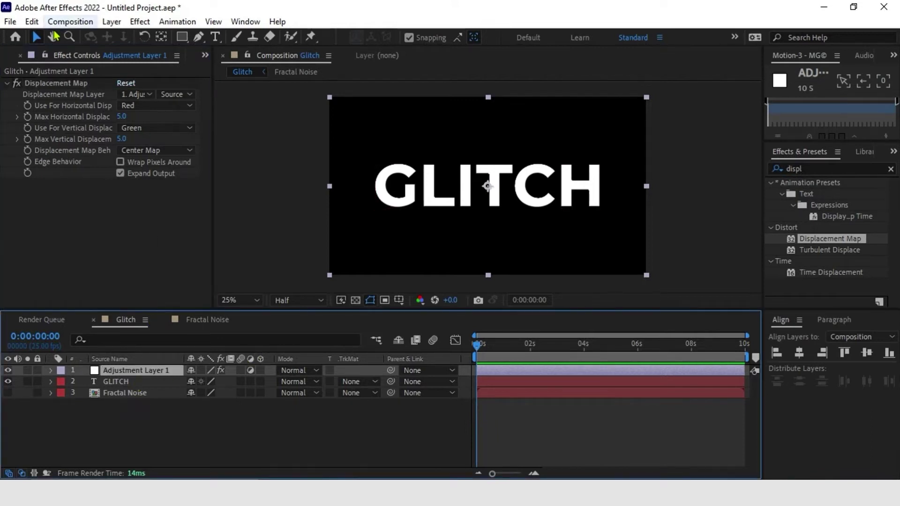
- Set the Displacement Map Layer to the Fractal Noise layer and scrub ahead to check the distortion
click(79, 88)
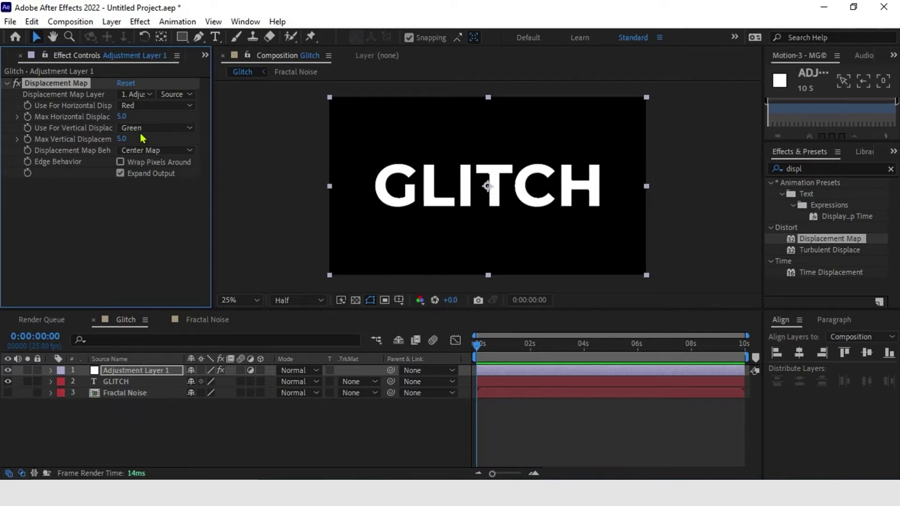
click(139, 96)
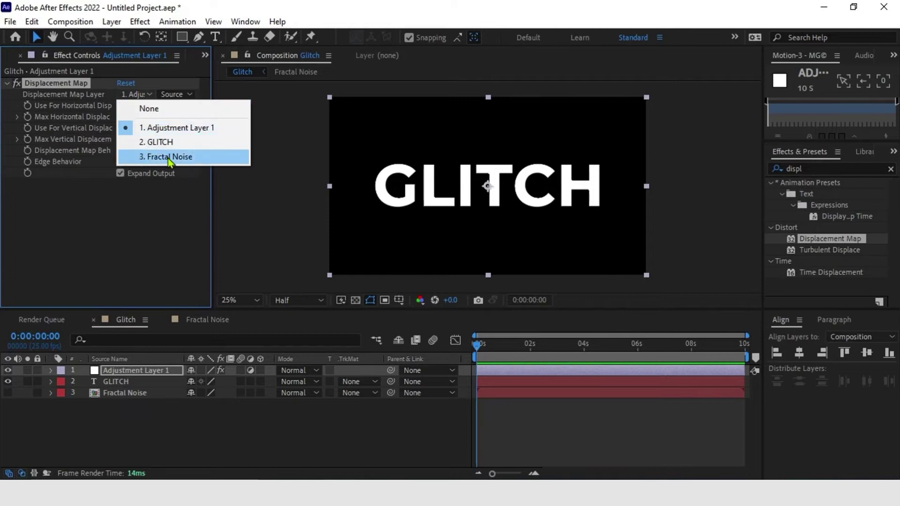
click(168, 157)
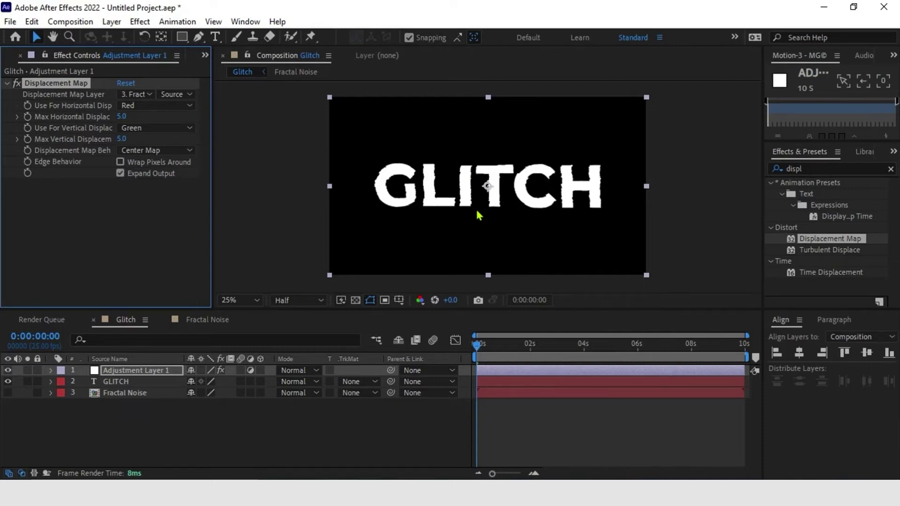
drag(495, 345, 476, 344)
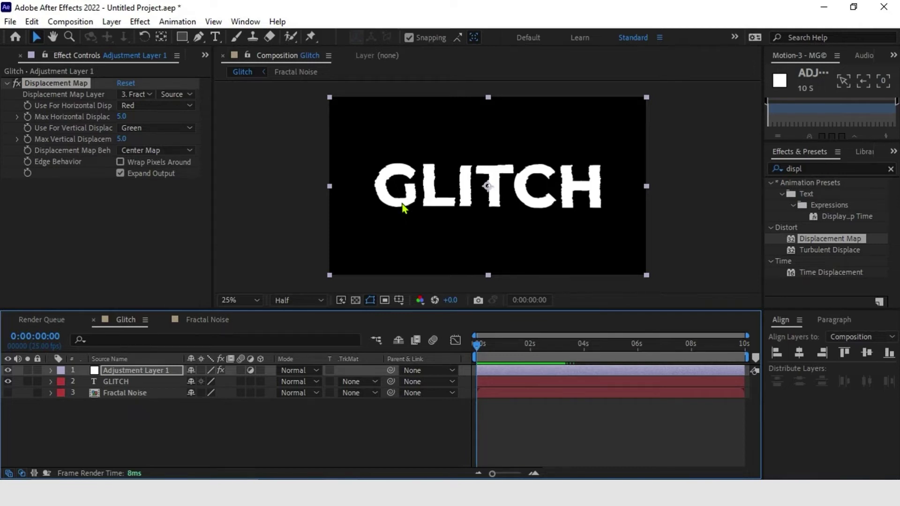
key(space)
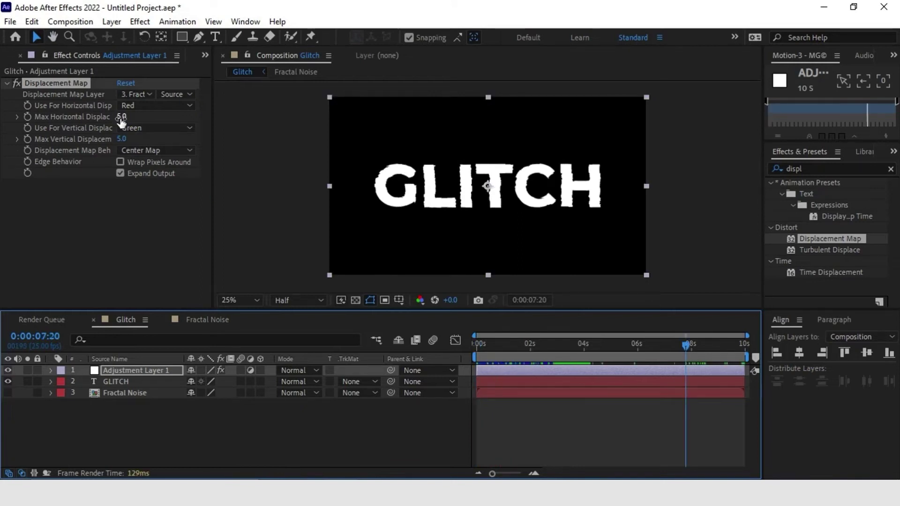
drag(121, 117, 240, 141)
drag(121, 138, 166, 143)
click(485, 346)
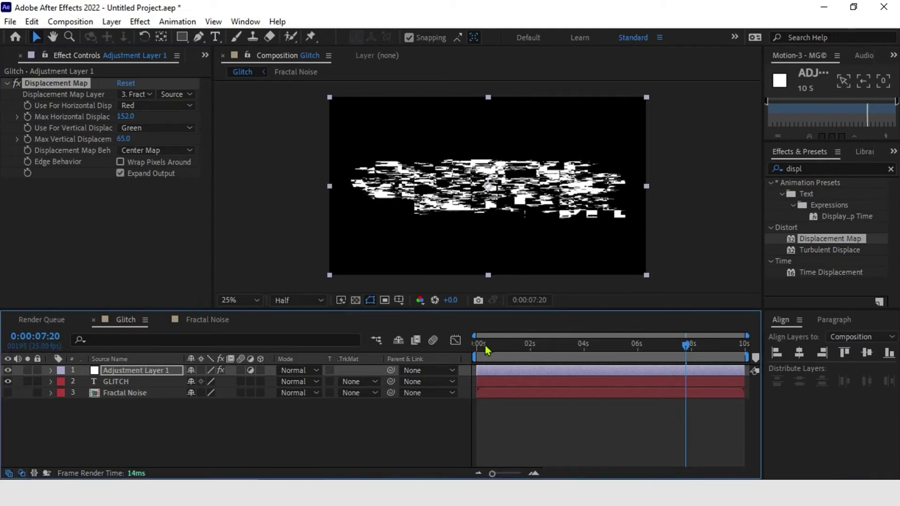
drag(485, 349, 751, 356)
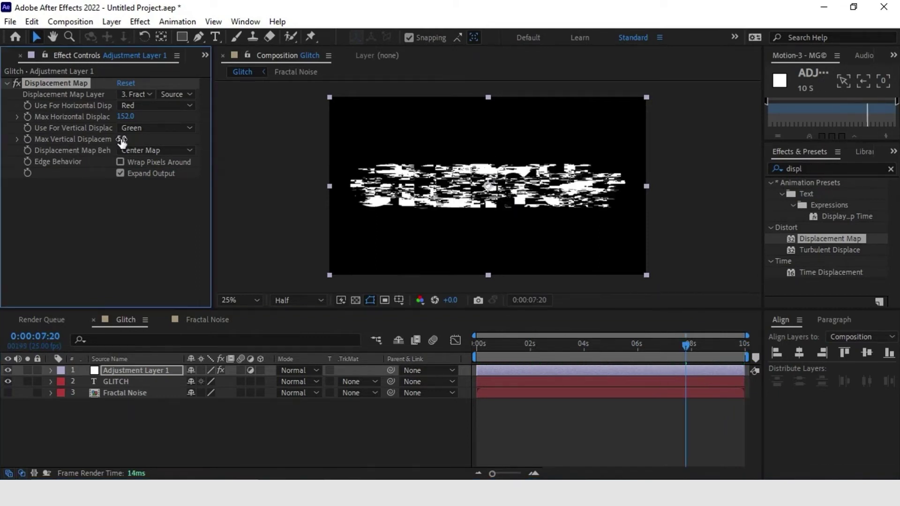
drag(122, 139, 165, 143)
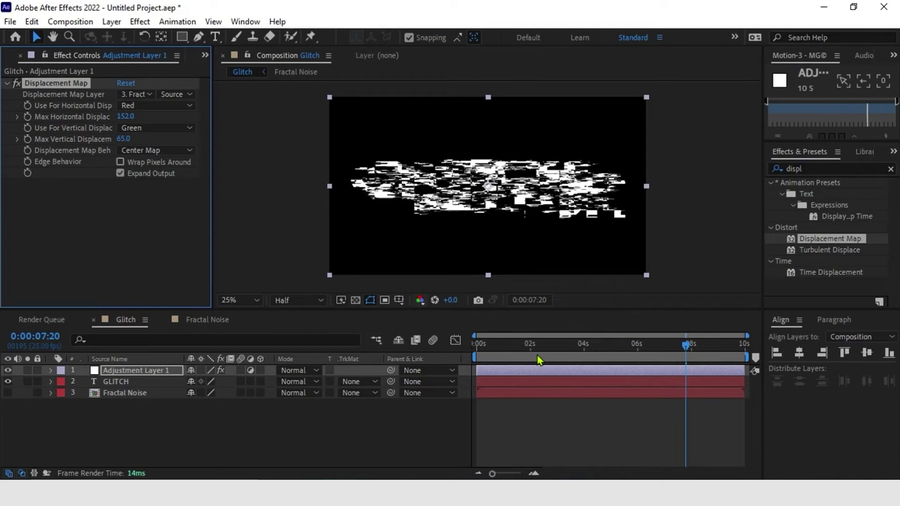
click(486, 346)
drag(480, 347, 745, 352)
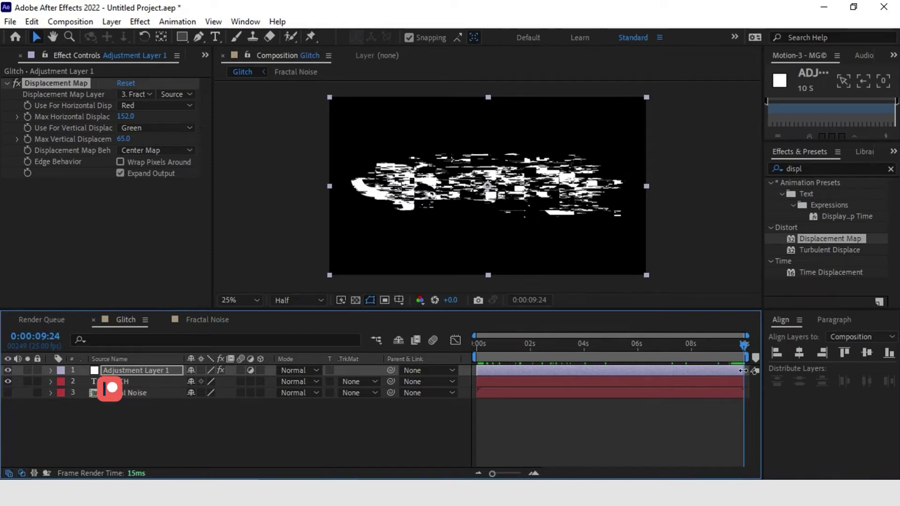
- Trim the glitch adjustment layer to a two-frame burst and slide it to start at frame 3
drag(742, 370, 498, 383)
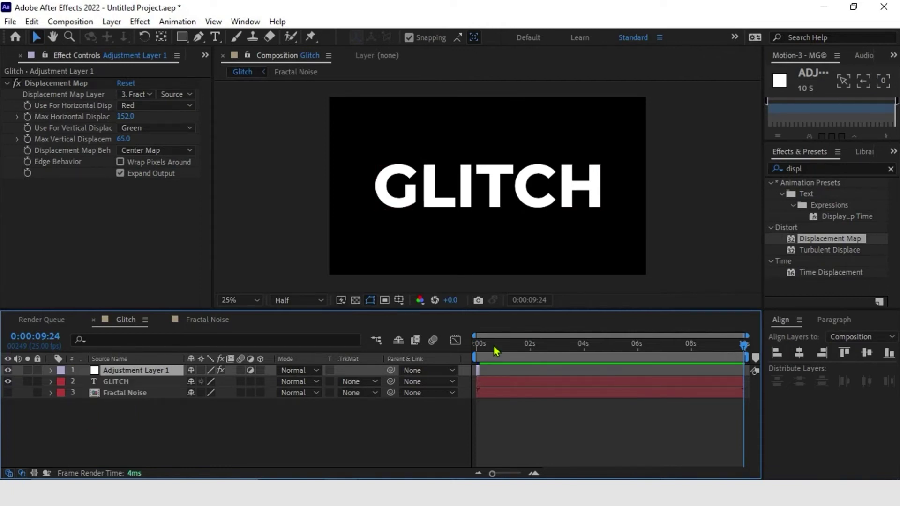
key(Home)
key(semicolon)
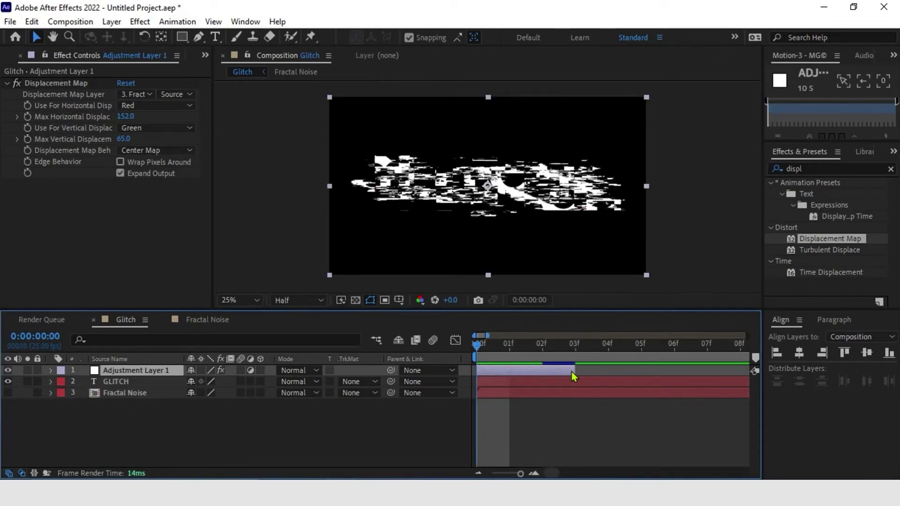
drag(574, 374, 546, 373)
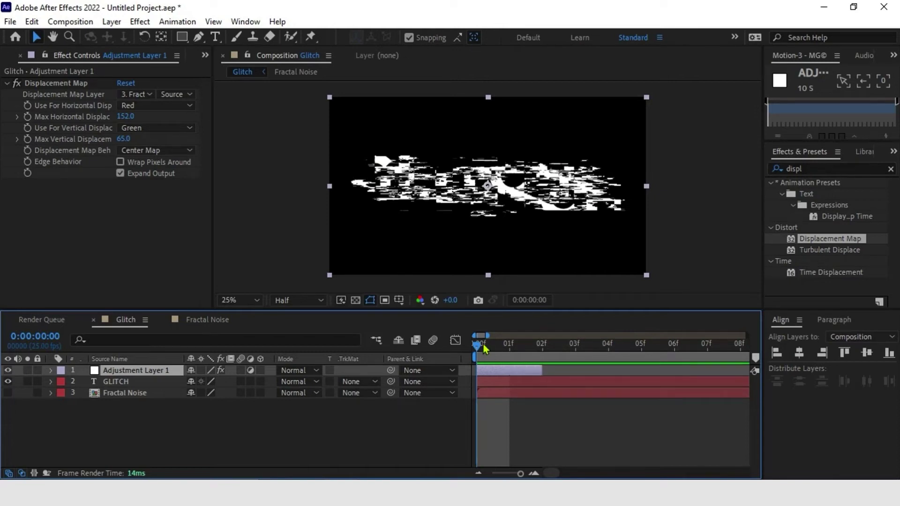
drag(483, 344, 576, 358)
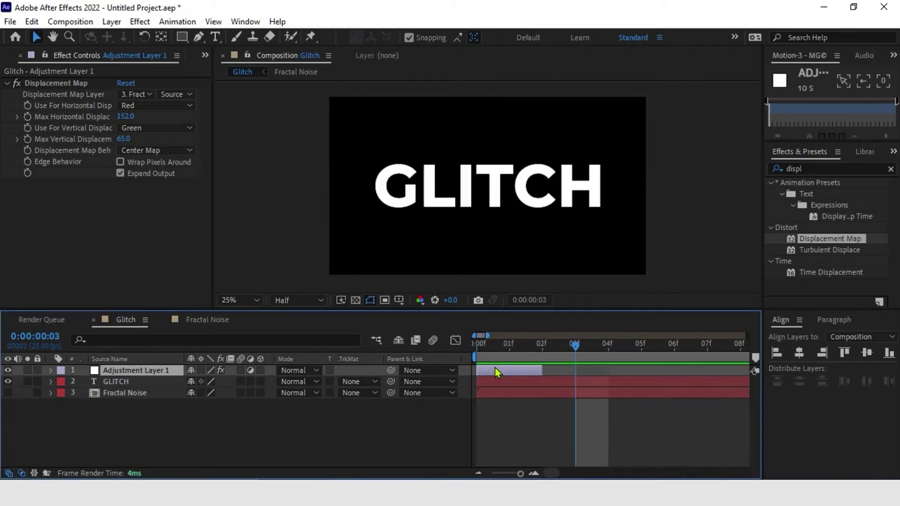
drag(494, 368, 594, 368)
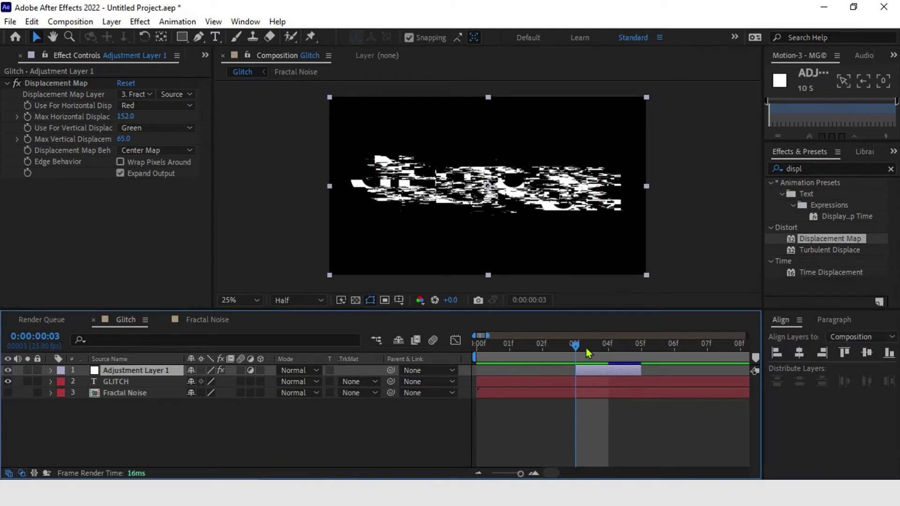
- Preview the short glitch burst and scrub around frame 3 to check it
key(minus)
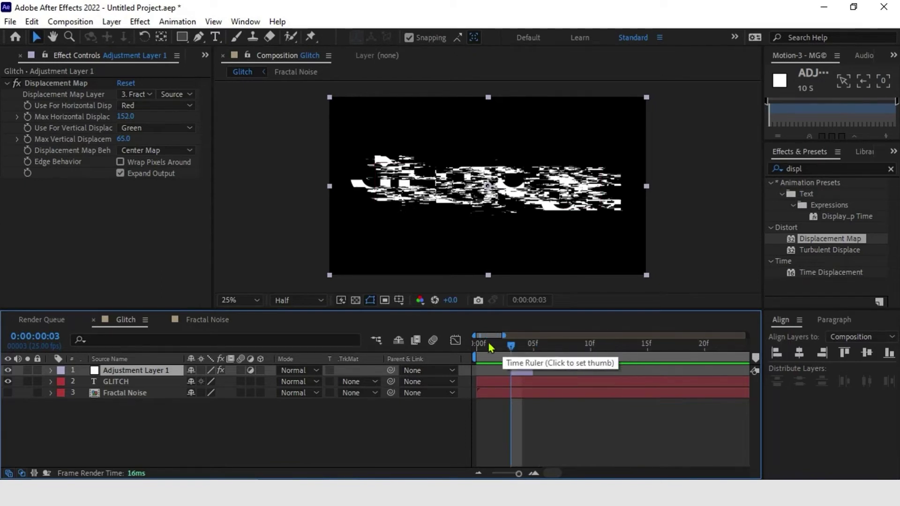
key(space)
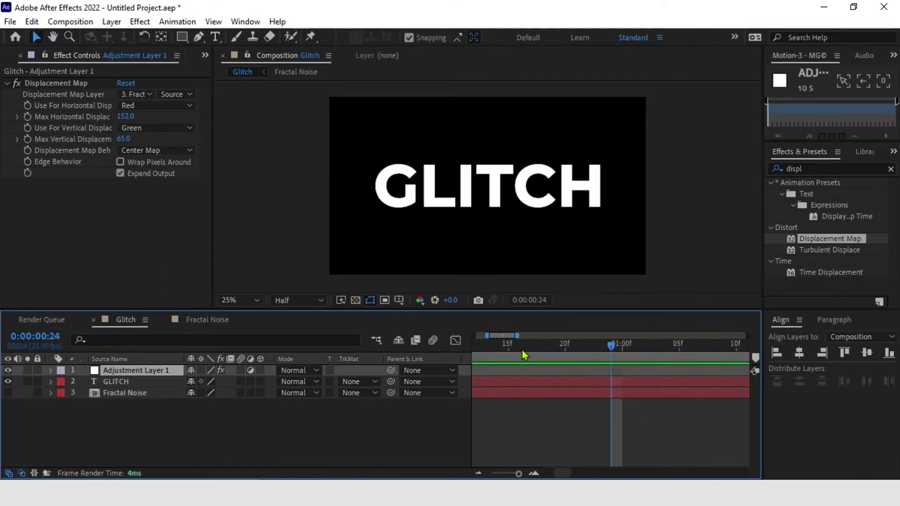
click(510, 362)
drag(511, 364, 542, 373)
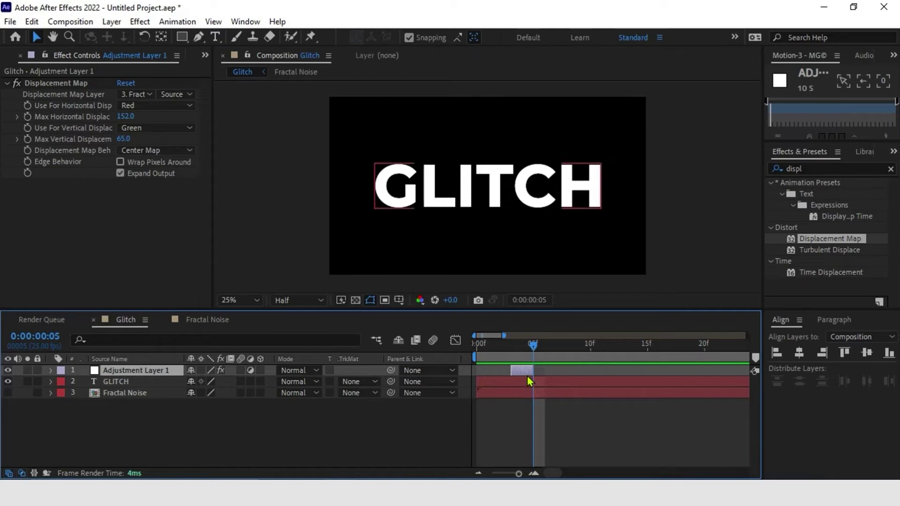
- Duplicate the glitch adjustment layer with Ctrl+D, shift the copy earlier and lengthen it
key(ctrl+d)
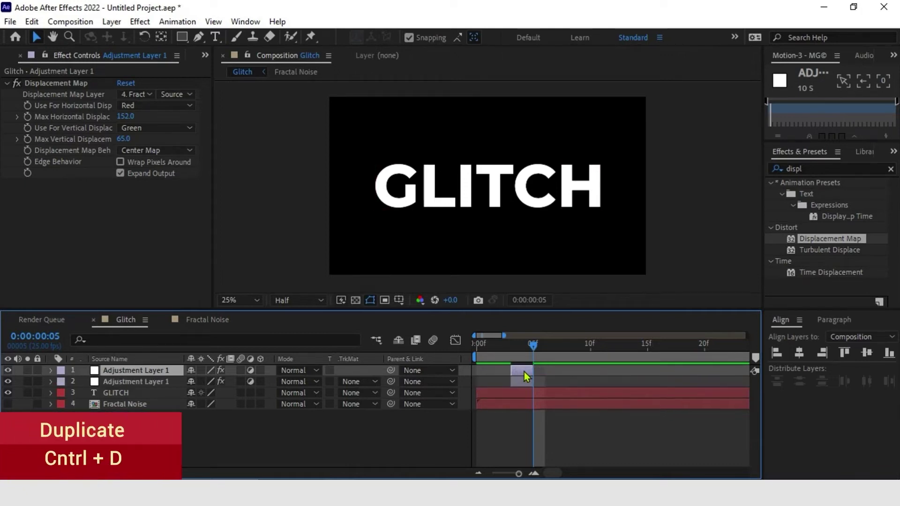
drag(524, 372, 515, 354)
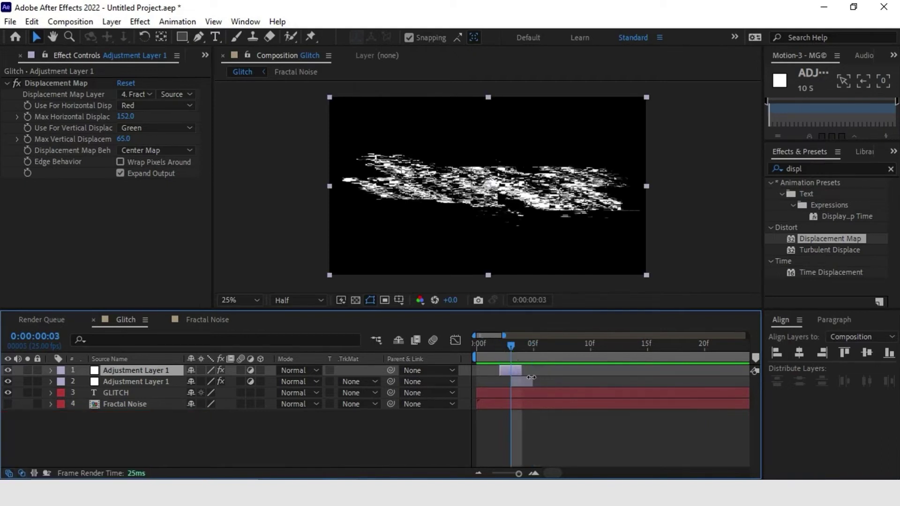
key(equal)
key(equal)
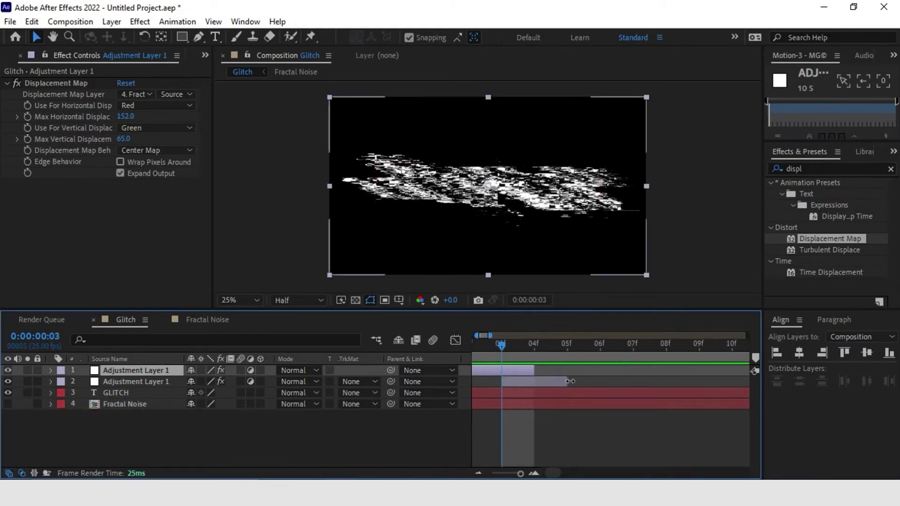
drag(564, 381, 604, 387)
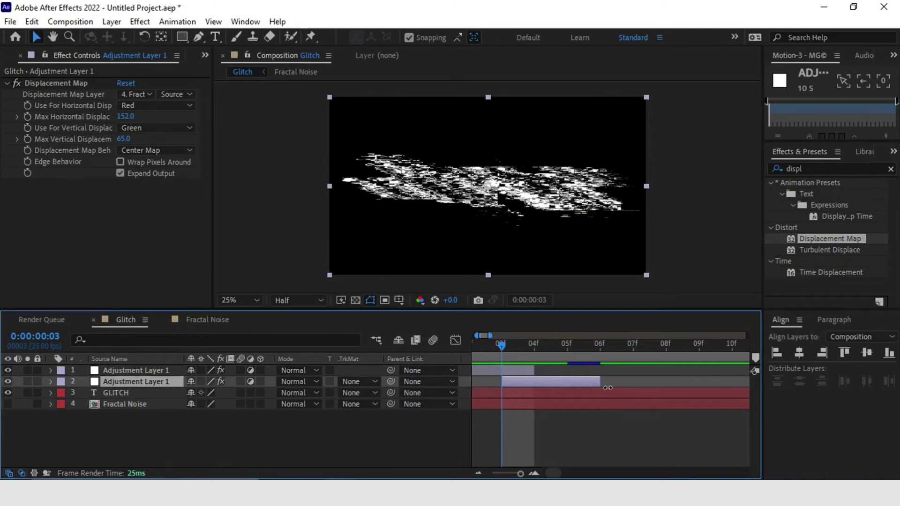
key(minus)
mouse_move(501, 346)
mouse_down()
mouse_move(487, 352)
mouse_move(500, 353)
mouse_up()
- Lower the first glitch layer's Max Horizontal Displacement to 94 and review it at frame 2
click(497, 374)
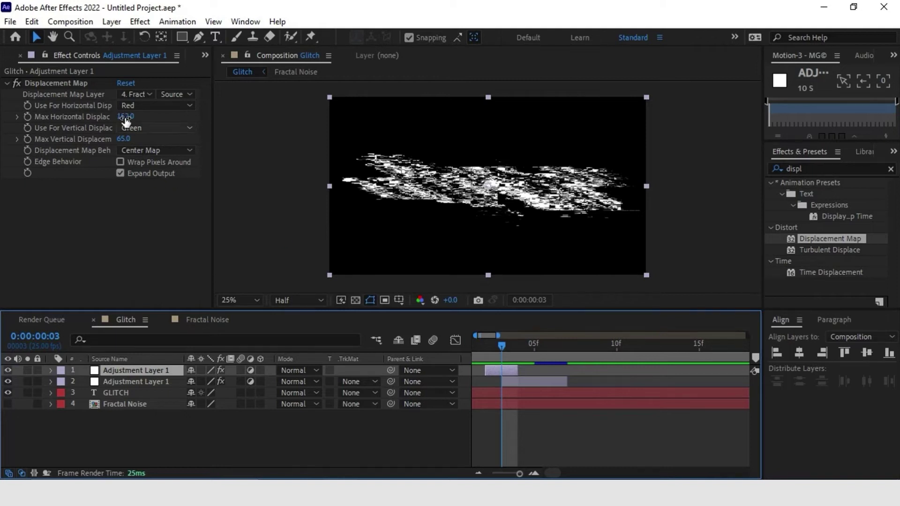
drag(124, 121, 83, 128)
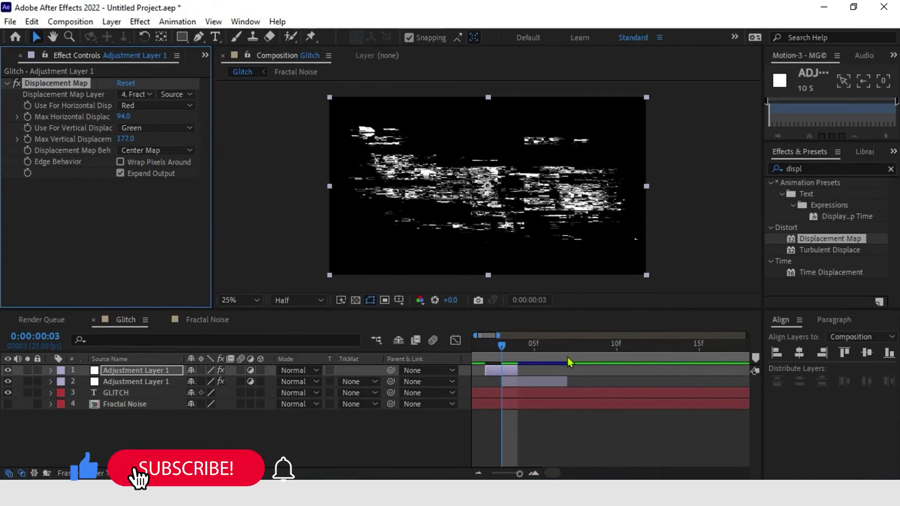
mouse_move(501, 360)
mouse_down()
mouse_move(478, 361)
mouse_move(609, 360)
mouse_move(513, 361)
mouse_up()
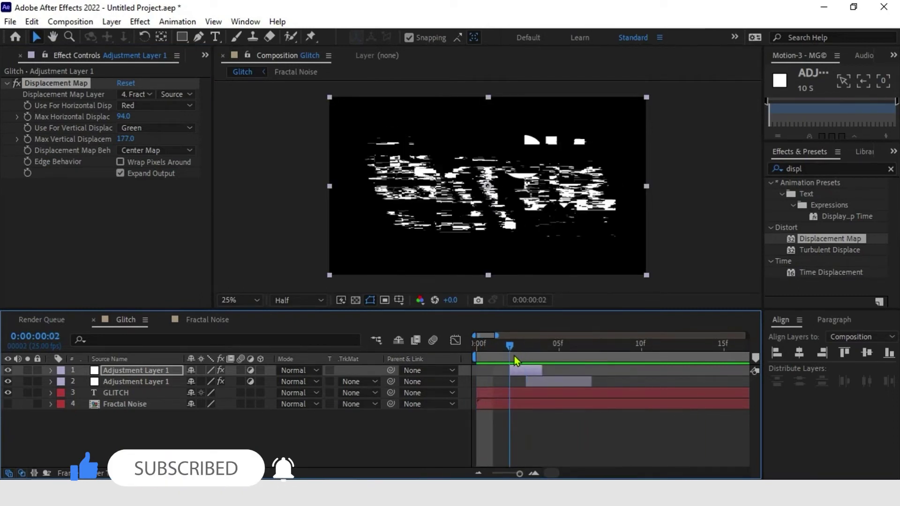
click(546, 375)
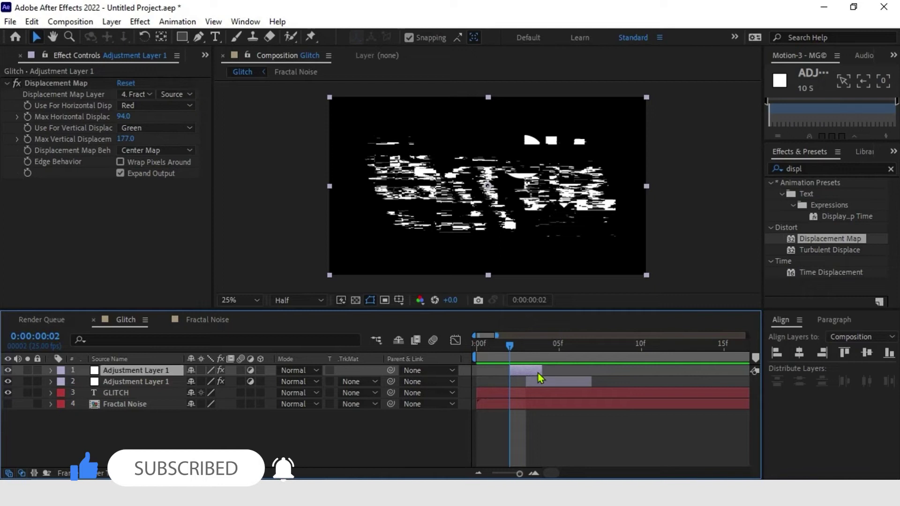
- Duplicate a burst, start it at frame 5, and set Max Vertical 261 and Max Horizontal 0
key(ctrl+d)
drag(537, 381, 604, 392)
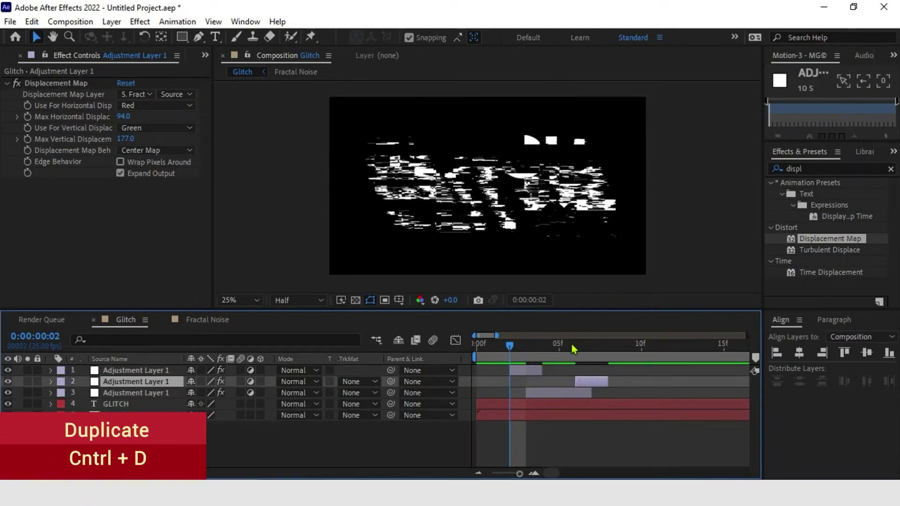
drag(574, 349, 592, 349)
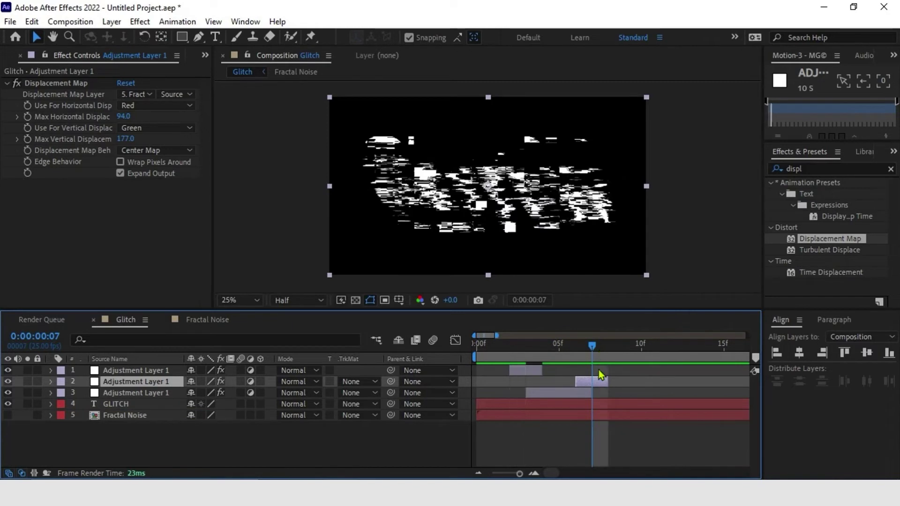
drag(123, 140, 188, 153)
drag(124, 116, 119, 118)
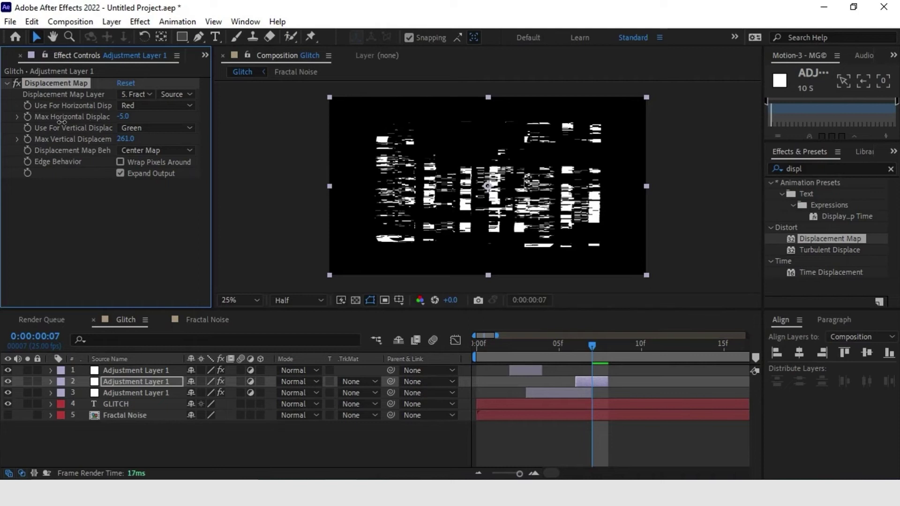
click(121, 116)
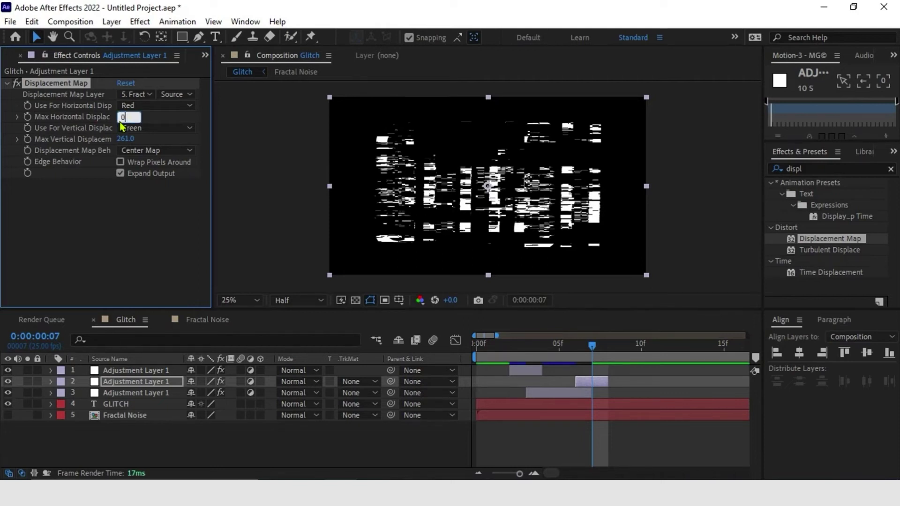
text(0)
key(Return)
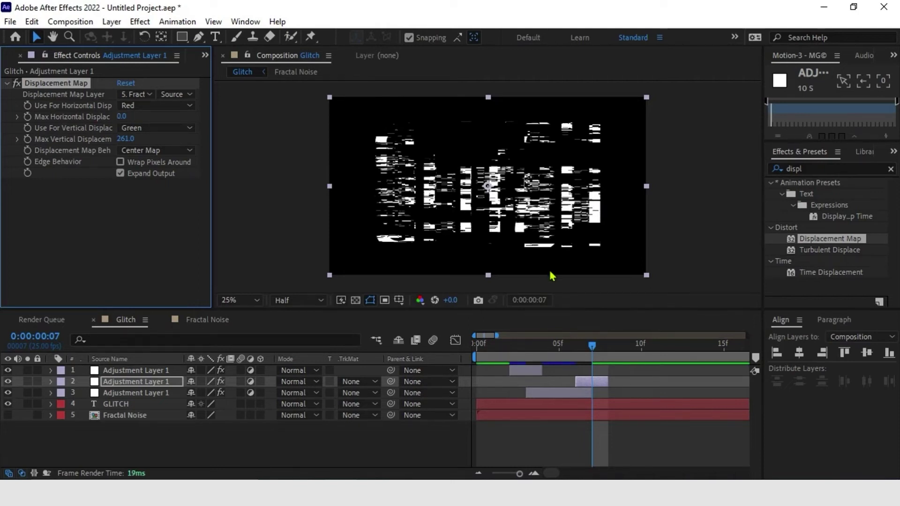
- Preview the three glitch bursts and zoom out to the full ten-second timeline
click(542, 345)
key(space)
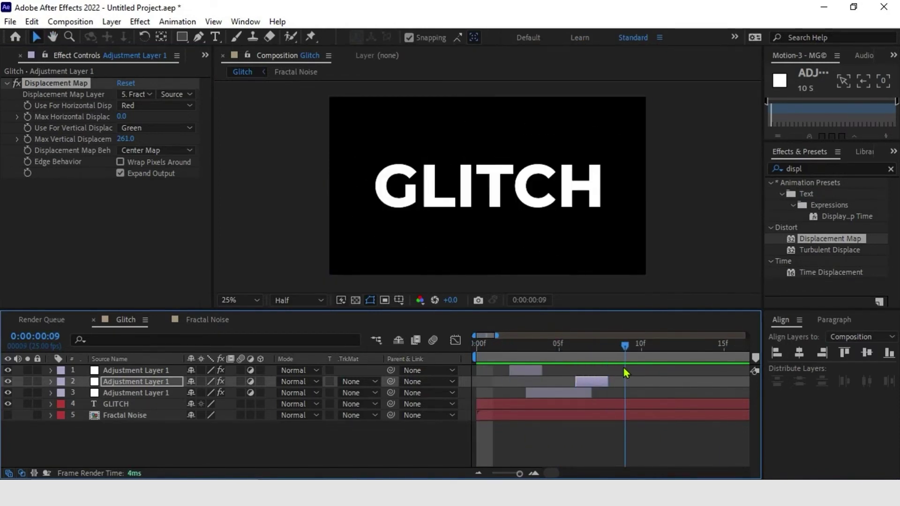
key(minus)
key(minus)
key(minus)
key(minus)
key(minus)
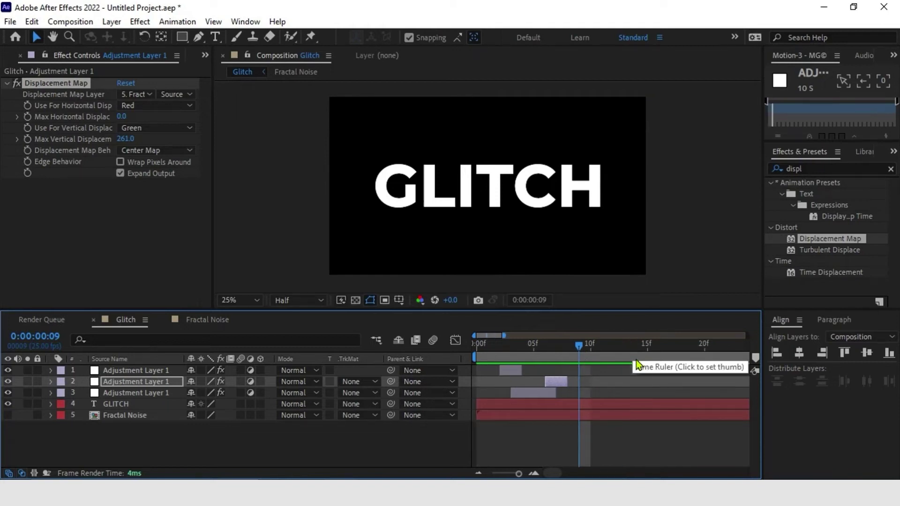
key(minus)
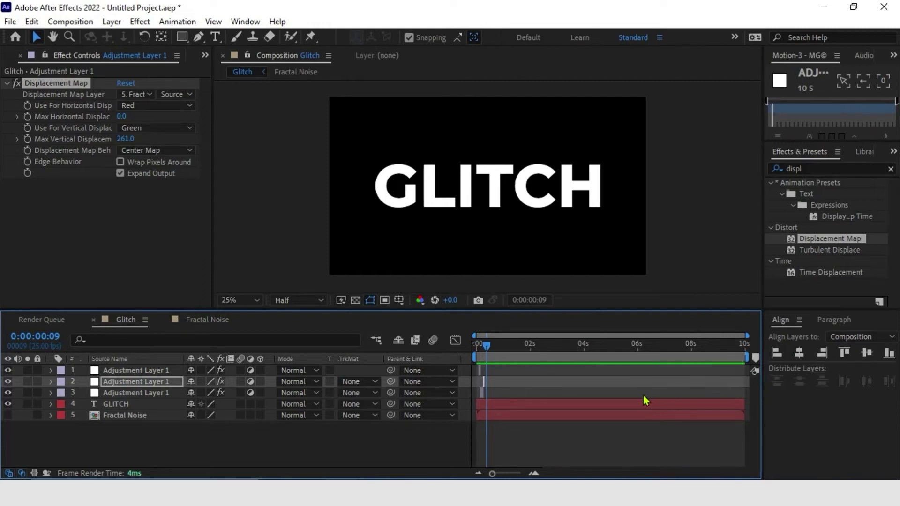
- Duplicate all three glitch adjustment layers and drag the copies later in the timeline
drag(504, 366, 468, 401)
click(149, 375)
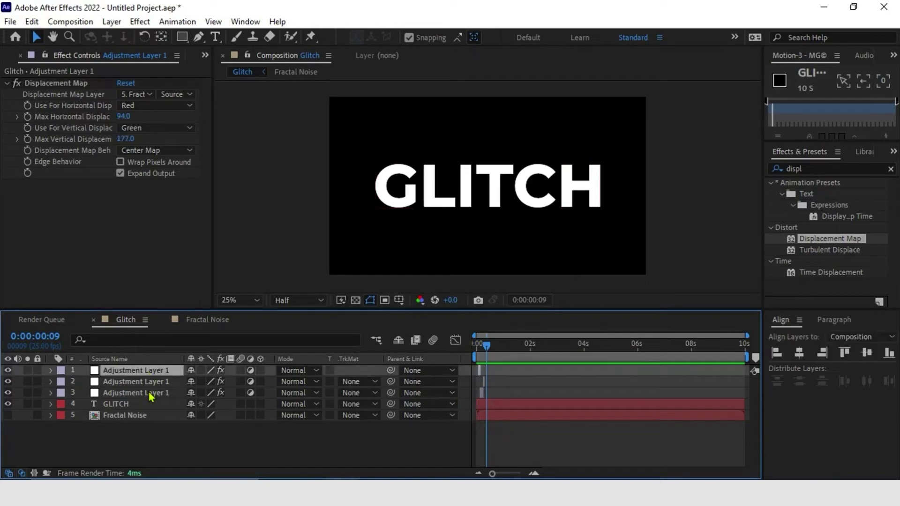
shift+click(150, 394)
key(ctrl+d)
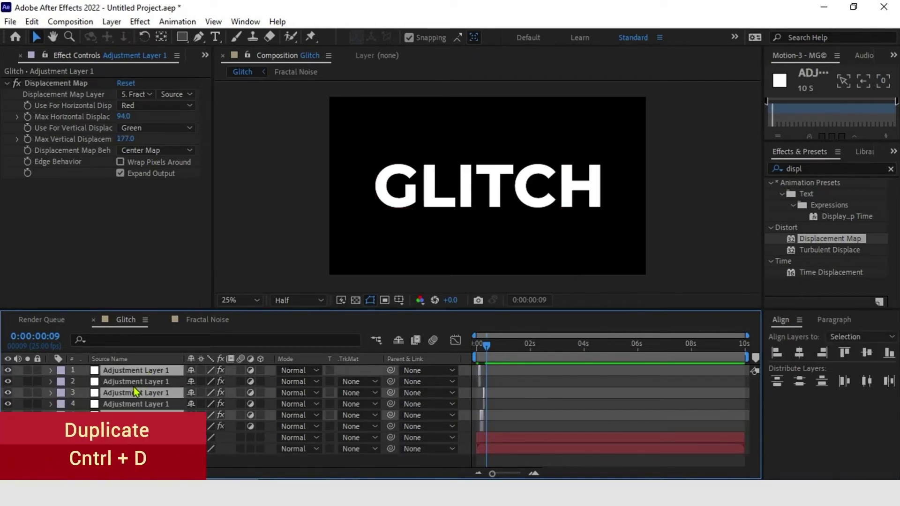
key(equal)
drag(485, 396, 742, 401)
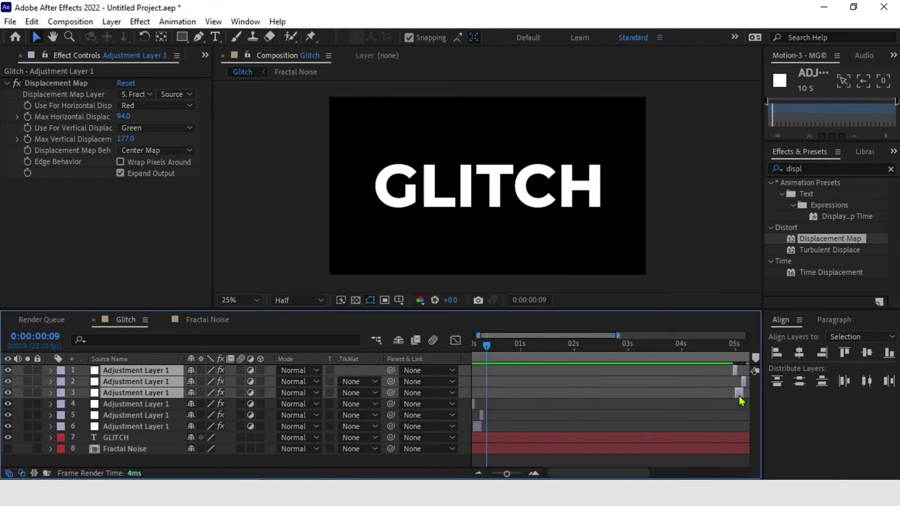
- Move the three copied burst layers near the composition's end, with the time at 0:00:09:23
drag(549, 475, 627, 474)
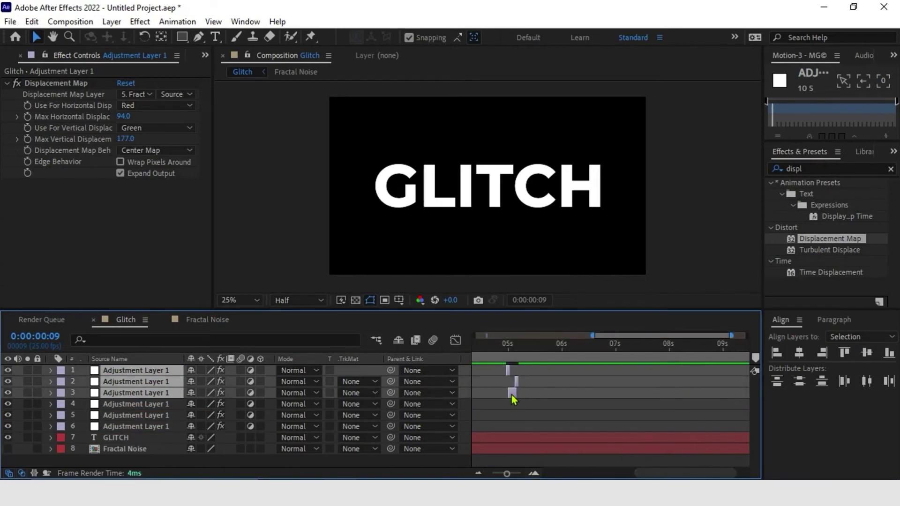
scroll(513, 395, right, 2)
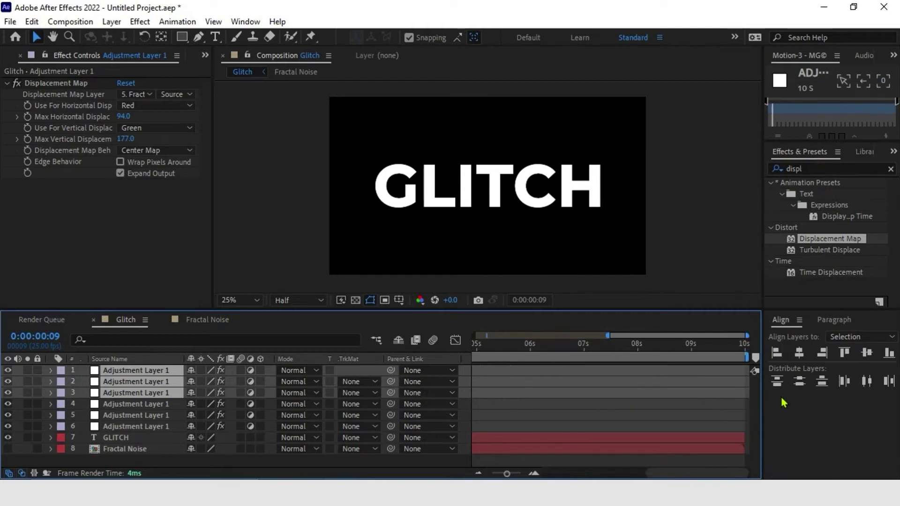
drag(781, 396, 737, 394)
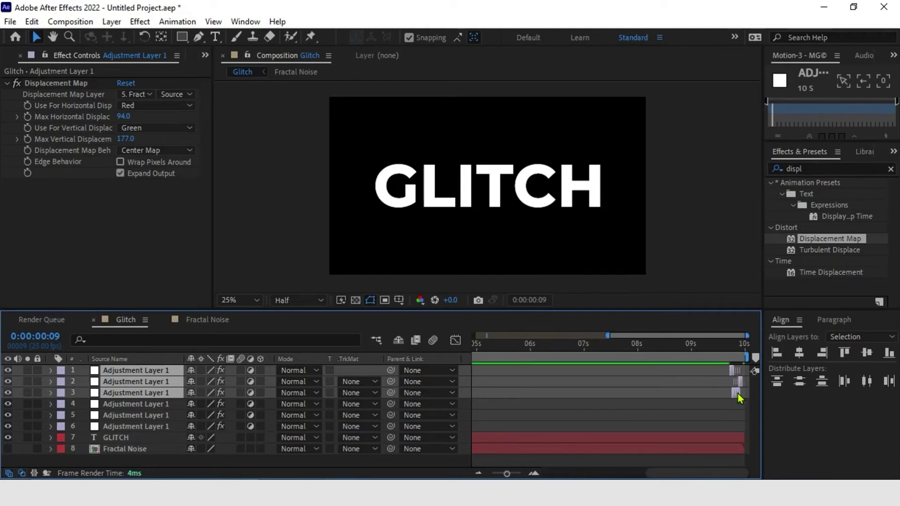
click(739, 346)
key(equal)
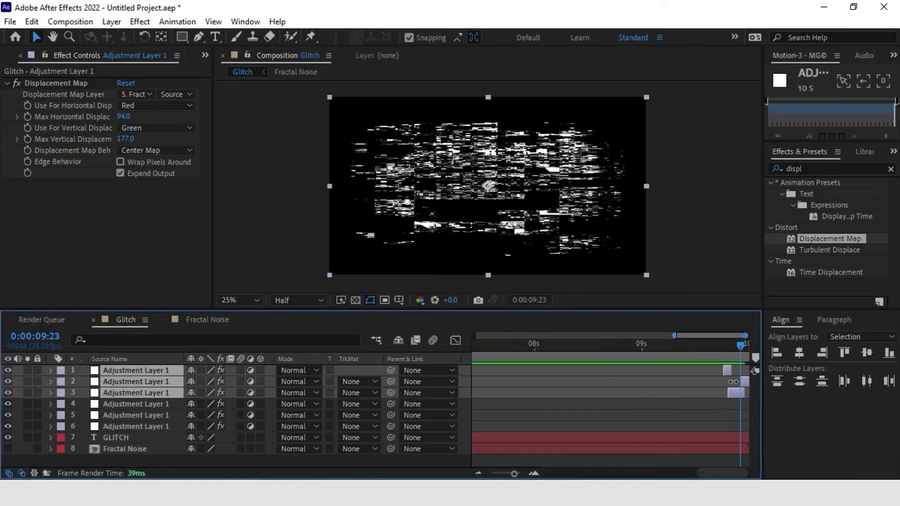
- Stagger the three bursts back-to-back around 9:20 and extend the second burst's in-point earlier
click(733, 382)
drag(744, 381, 722, 391)
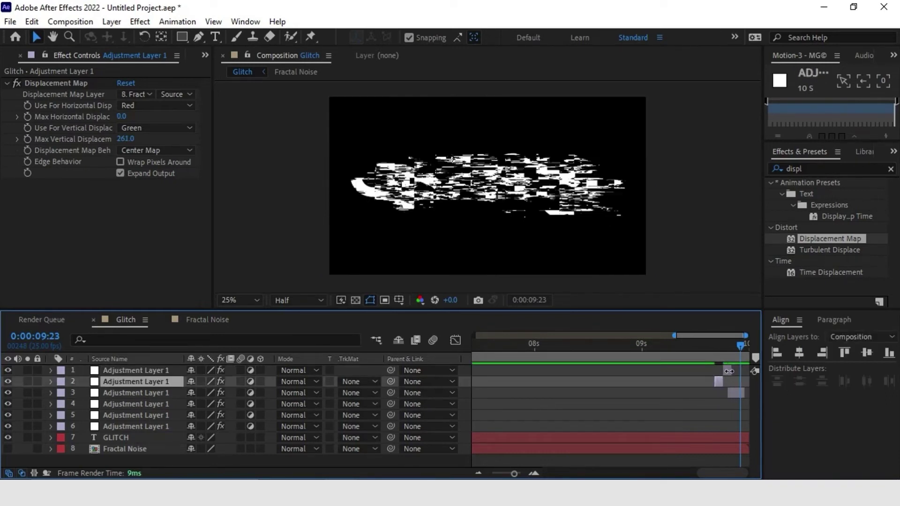
click(728, 372)
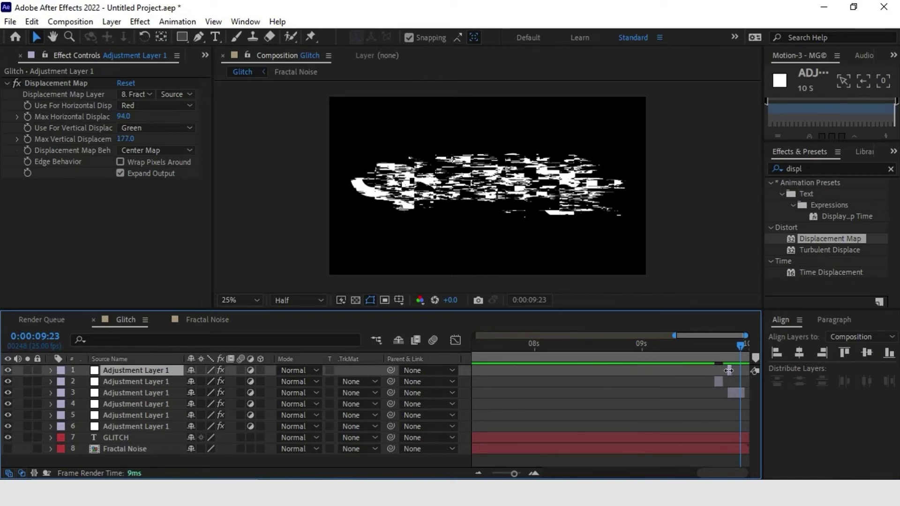
key(equal)
key(equal)
drag(699, 372, 723, 393)
key(minus)
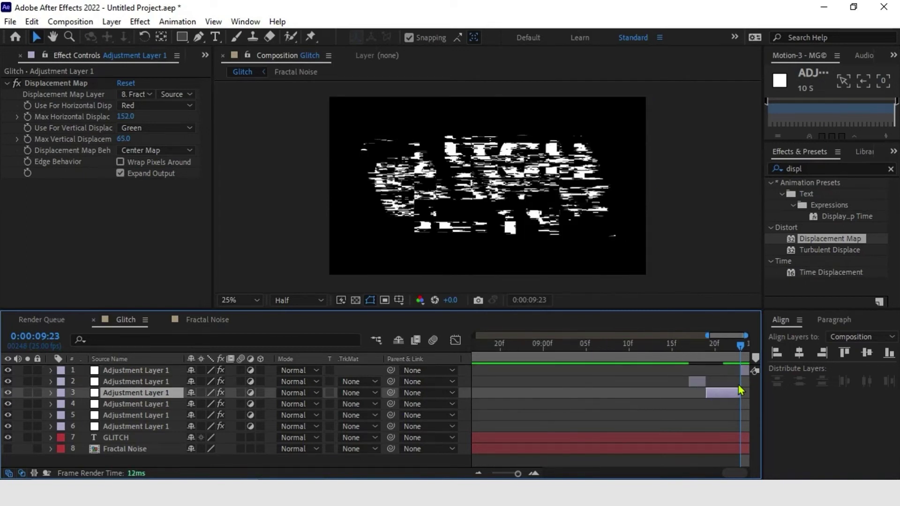
click(744, 371)
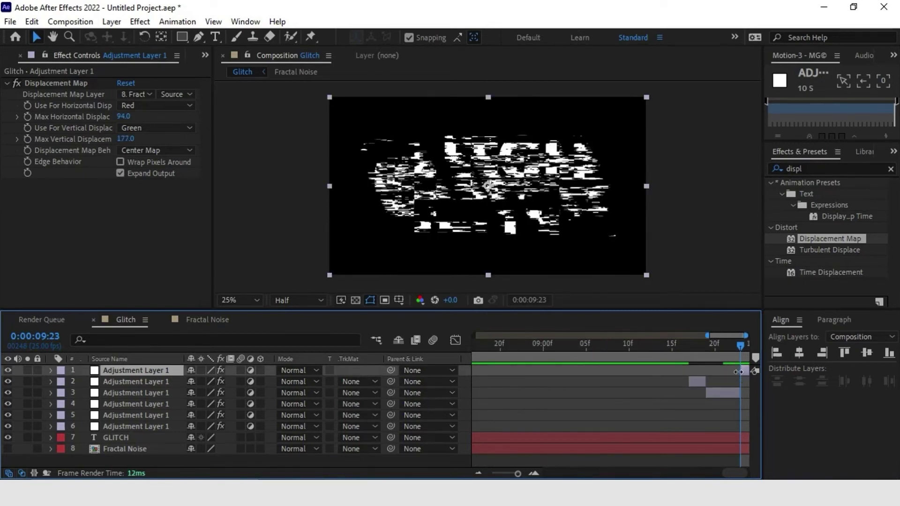
drag(689, 382, 679, 382)
click(688, 349)
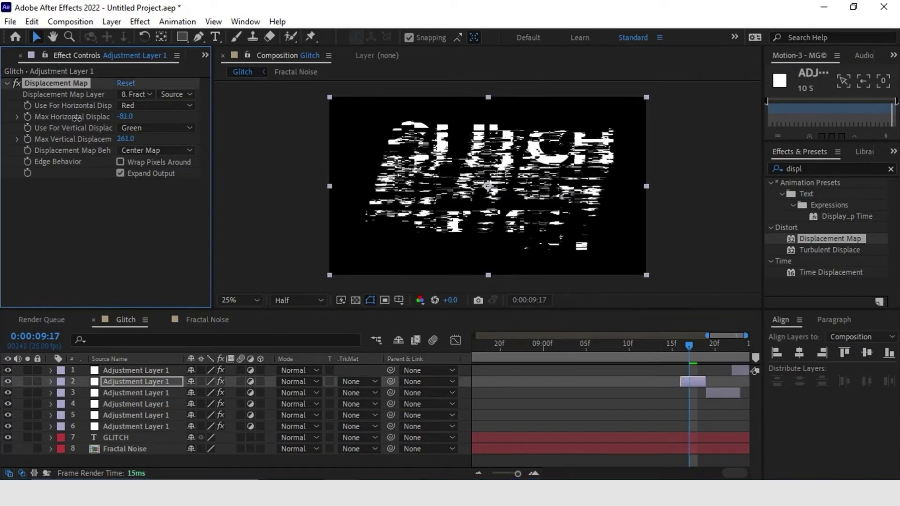
- Set the burst's Max Vertical Displacement to 120
click(125, 139)
text(120)
key(Return)
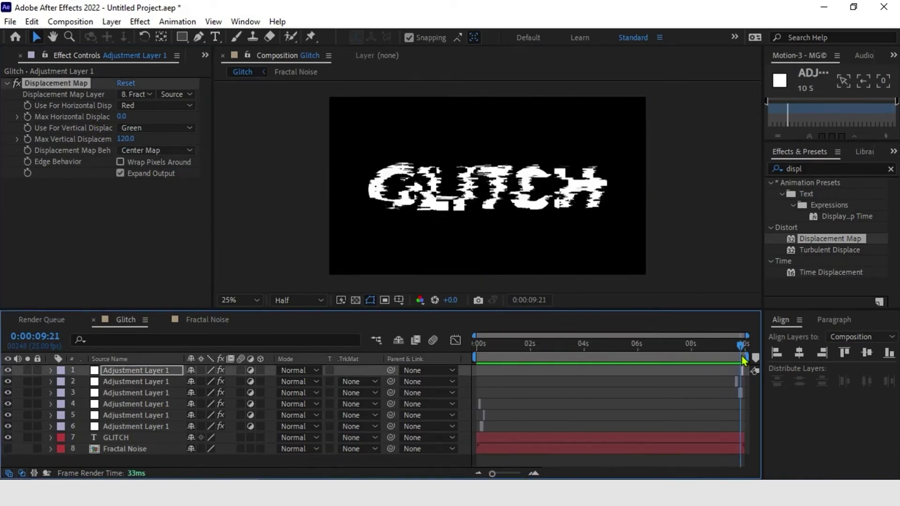
key(equal)
key(equal)
key(equal)
key(equal)
key(equal)
key(equal)
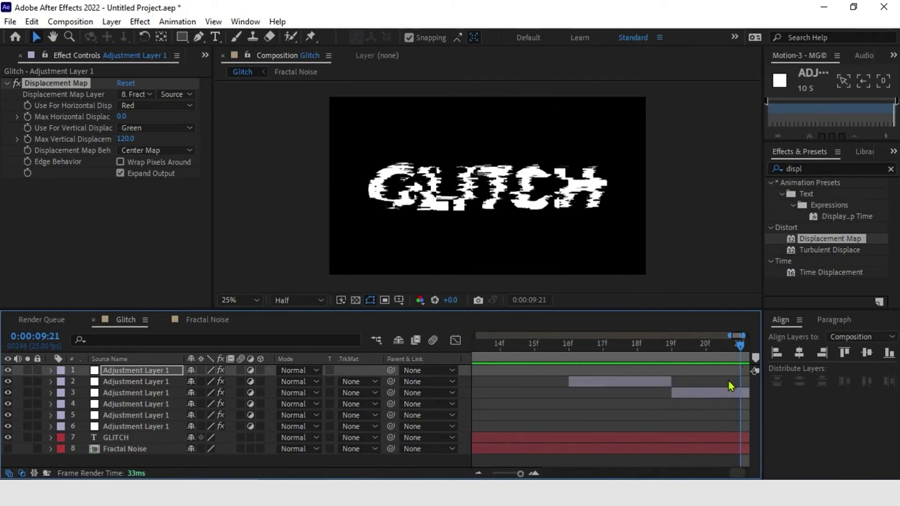
drag(737, 473, 742, 472)
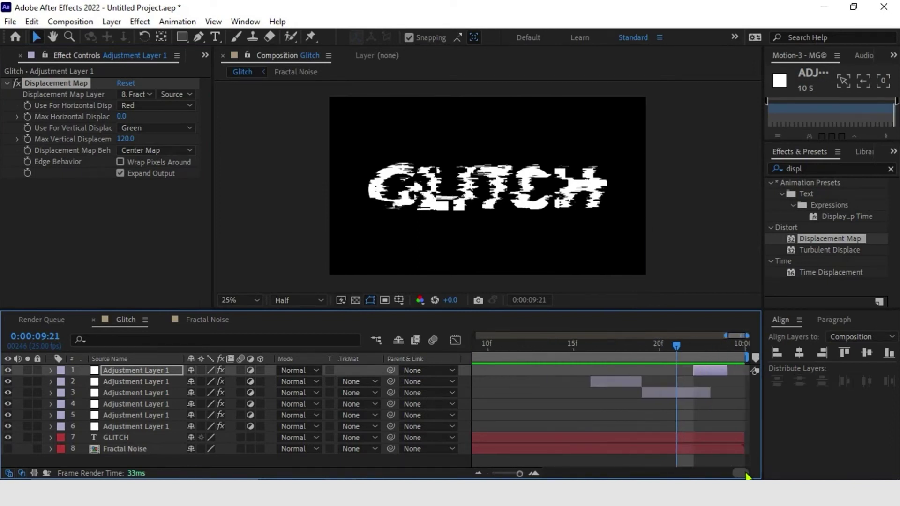
- Give the third burst Max Horizontal Displacement 138 and Max Vertical Displacement 235
click(668, 391)
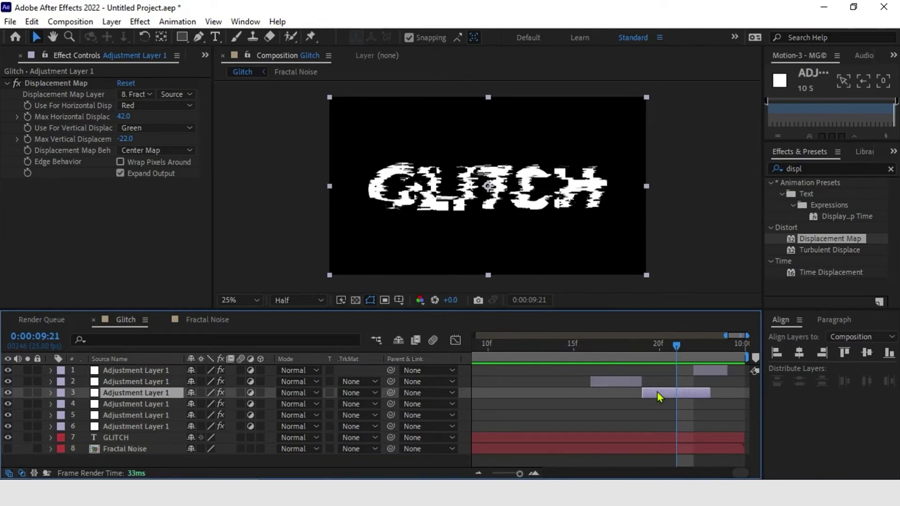
drag(123, 116, 194, 121)
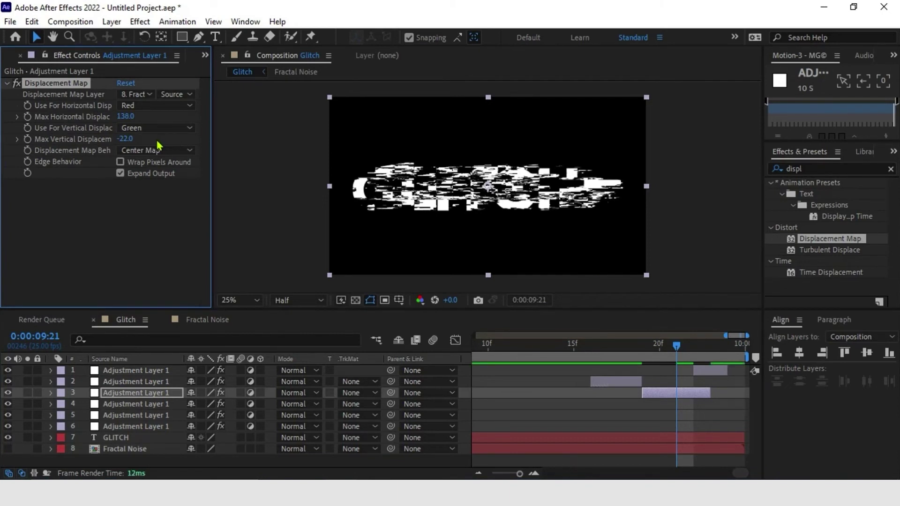
drag(126, 141, 301, 146)
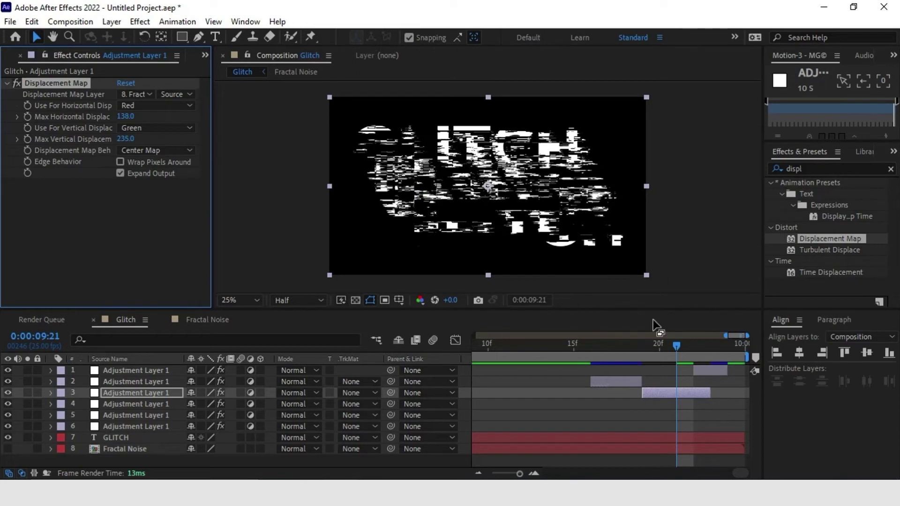
click(182, 36)
- Draw seven rectangle masks on the burst layer over parts of the G, IT, H and GL letters
drag(350, 122, 413, 142)
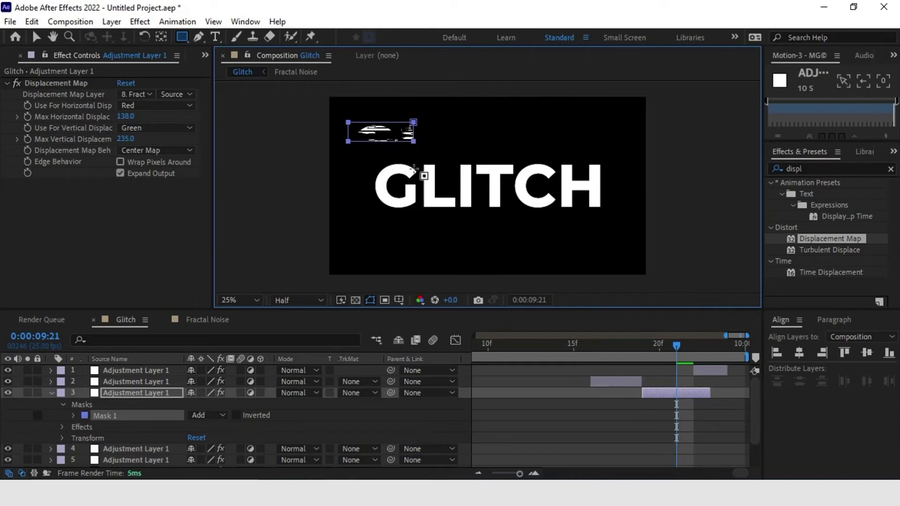
mouse_move(364, 196)
mouse_down()
mouse_move(412, 215)
mouse_move(454, 215)
mouse_up()
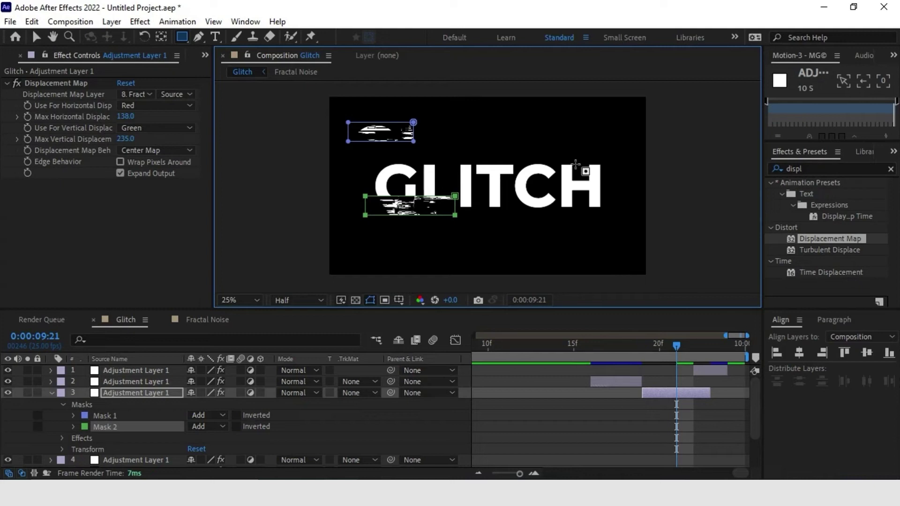
drag(524, 158, 473, 173)
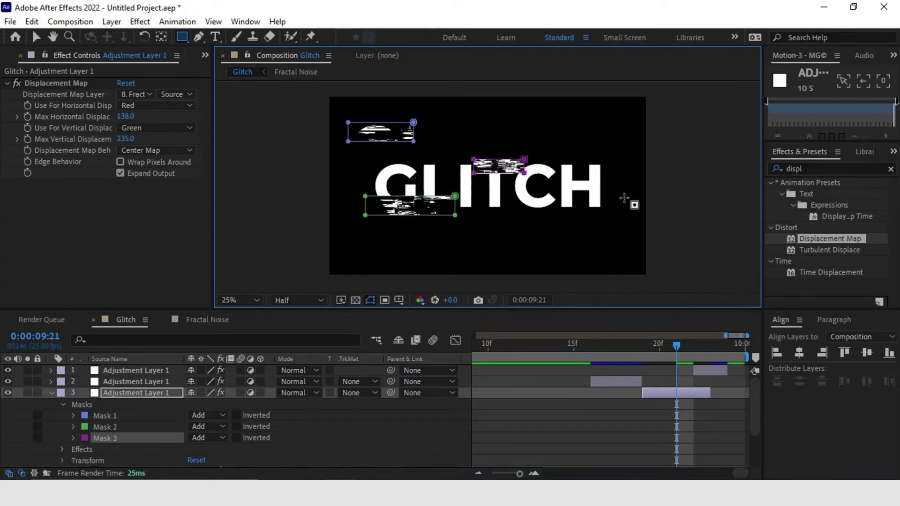
mouse_move(616, 199)
mouse_down()
mouse_move(521, 209)
mouse_move(514, 225)
mouse_up()
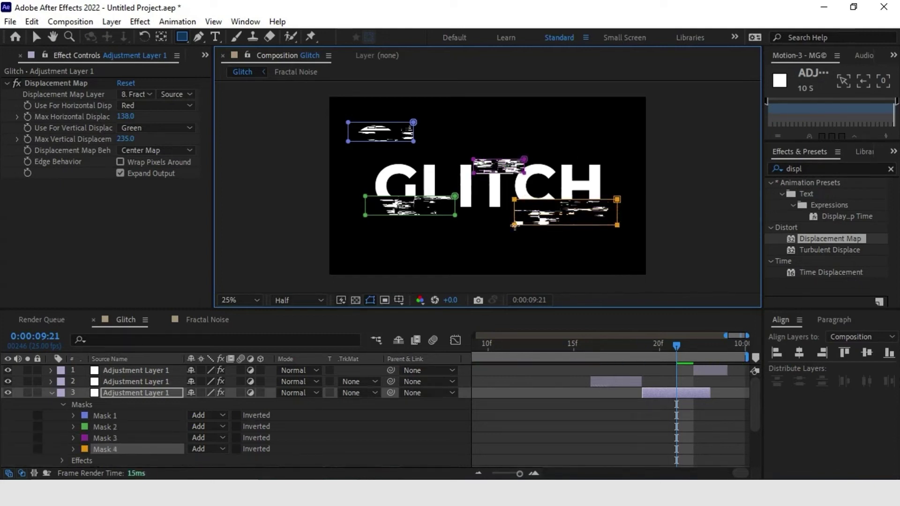
mouse_move(606, 157)
mouse_down()
mouse_move(585, 176)
mouse_move(567, 174)
mouse_up()
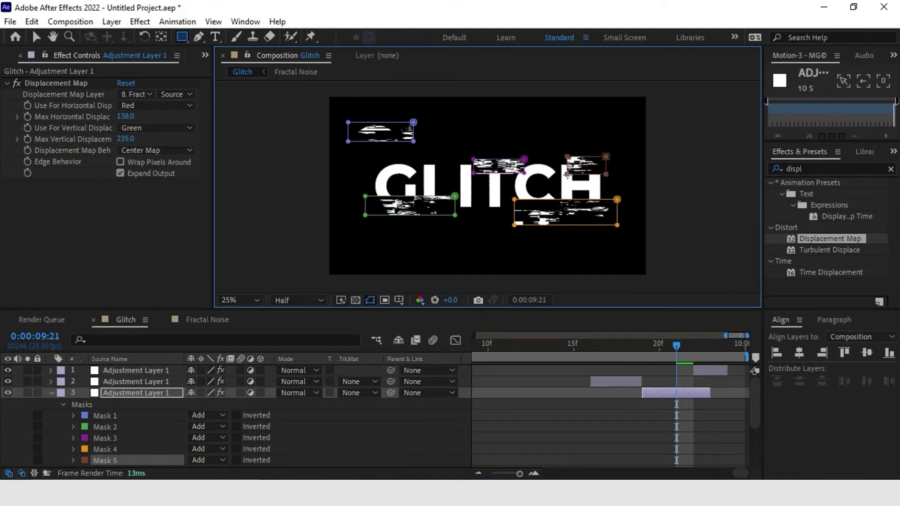
mouse_move(493, 192)
mouse_down()
mouse_move(473, 206)
mouse_move(500, 223)
mouse_move(497, 215)
mouse_move(496, 240)
mouse_up()
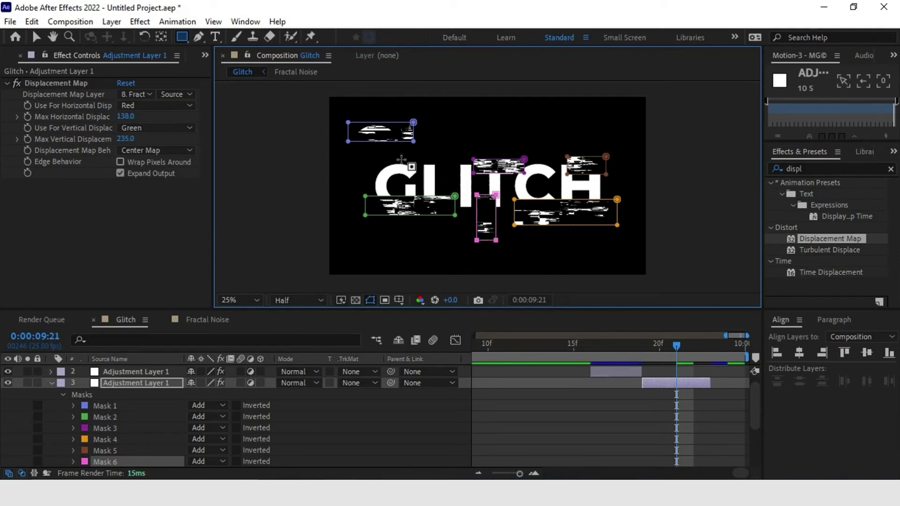
drag(400, 160, 445, 179)
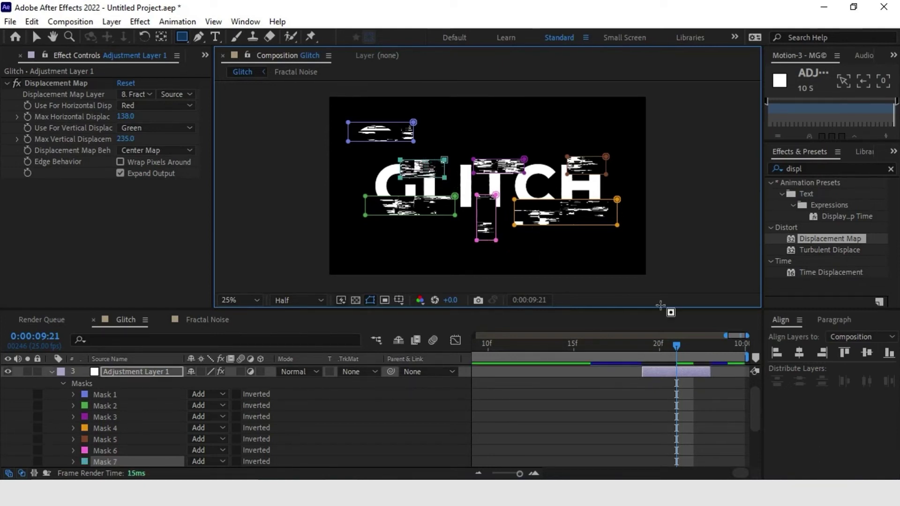
- Deselect the layer, collapse its mask list, and preview the masked glitch around 0:00:09:16
click(642, 414)
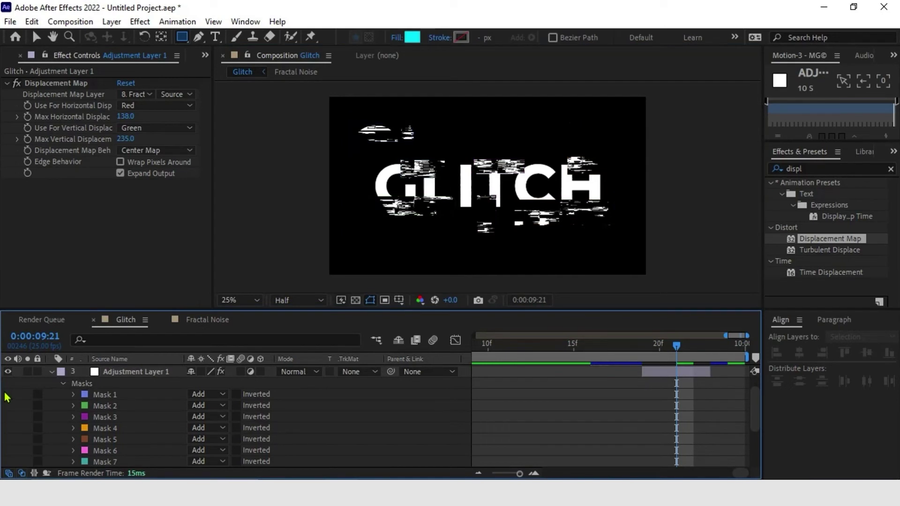
click(52, 371)
drag(656, 349, 590, 351)
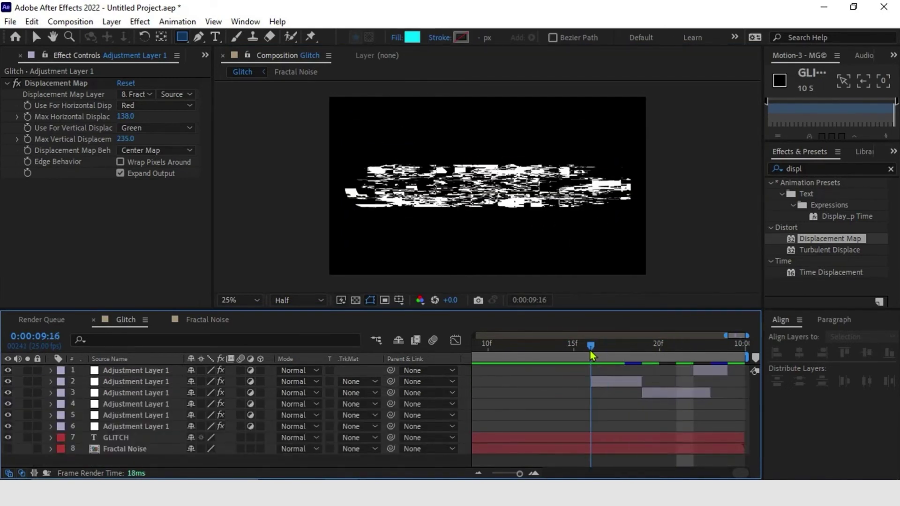
key(space)
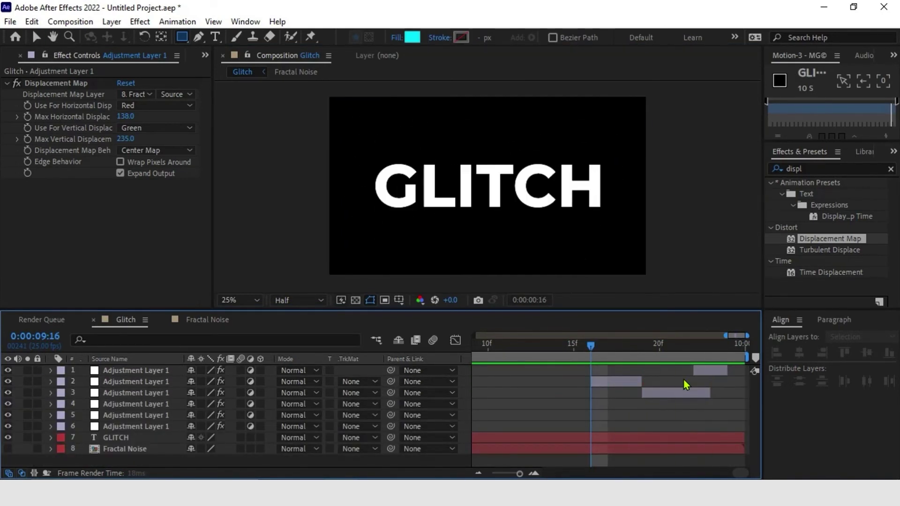
scroll(546, 372, down, 3)
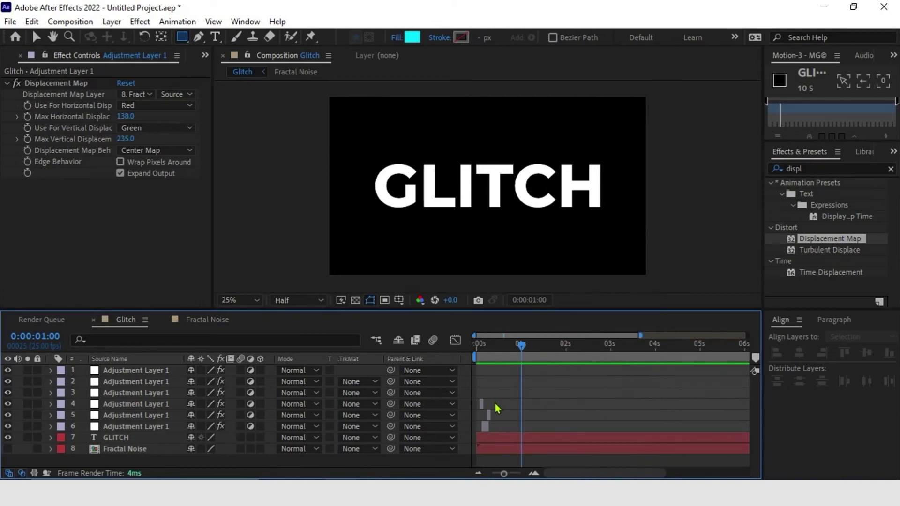
- Duplicate the fourth adjustment layer and start the copy at 0:00:03:21
click(481, 403)
key(ctrl+d)
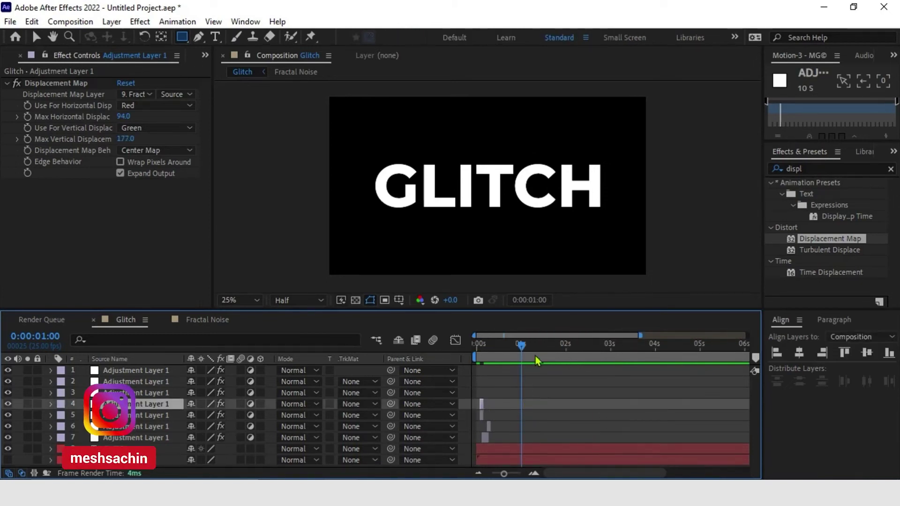
drag(536, 361, 647, 360)
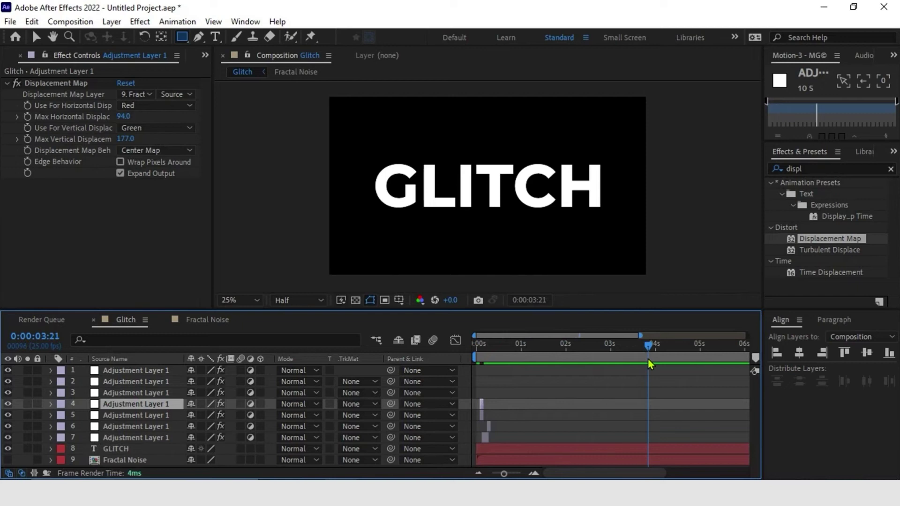
key(bracketleft)
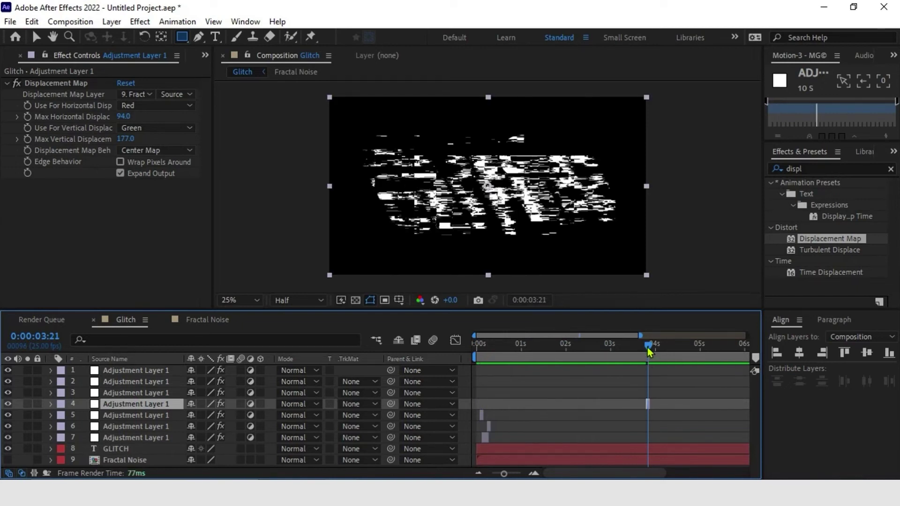
- Give the new burst a negative Max Vertical Displacement and Max Horizontal Displacement of 41
drag(122, 141, 21, 151)
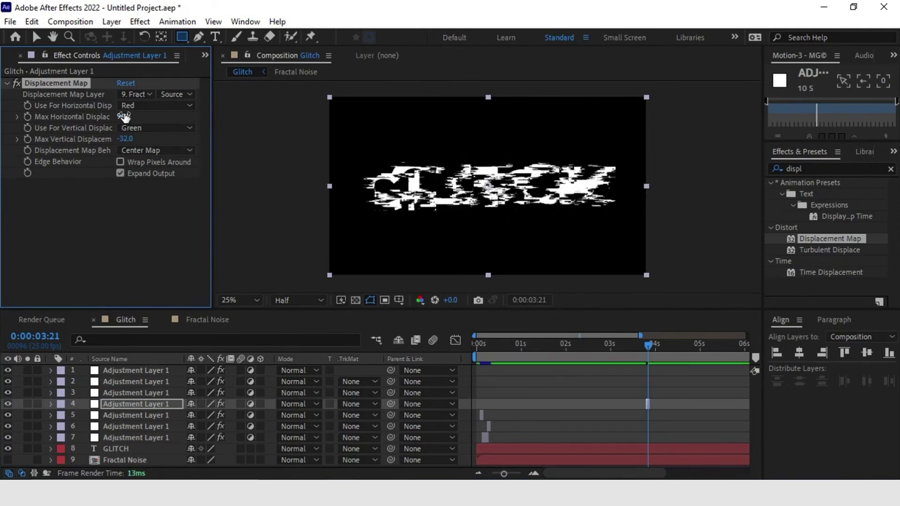
drag(126, 115, 140, 139)
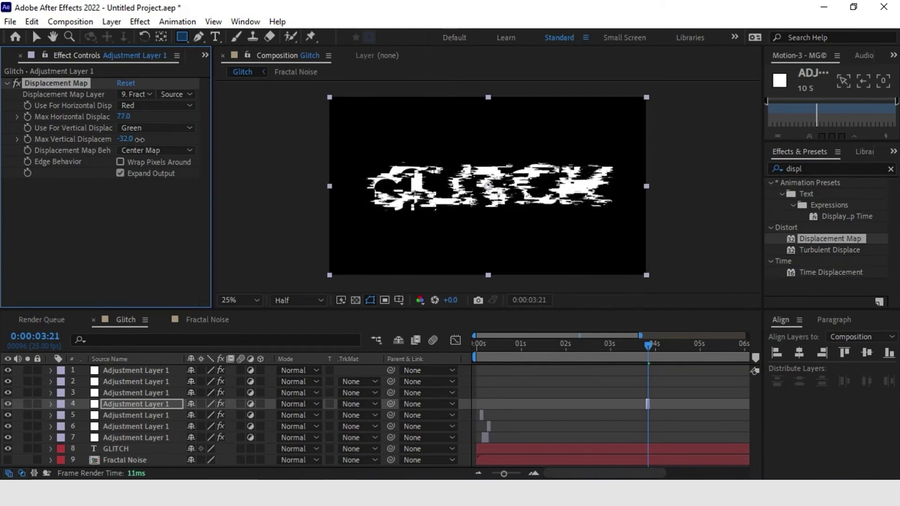
click(123, 116)
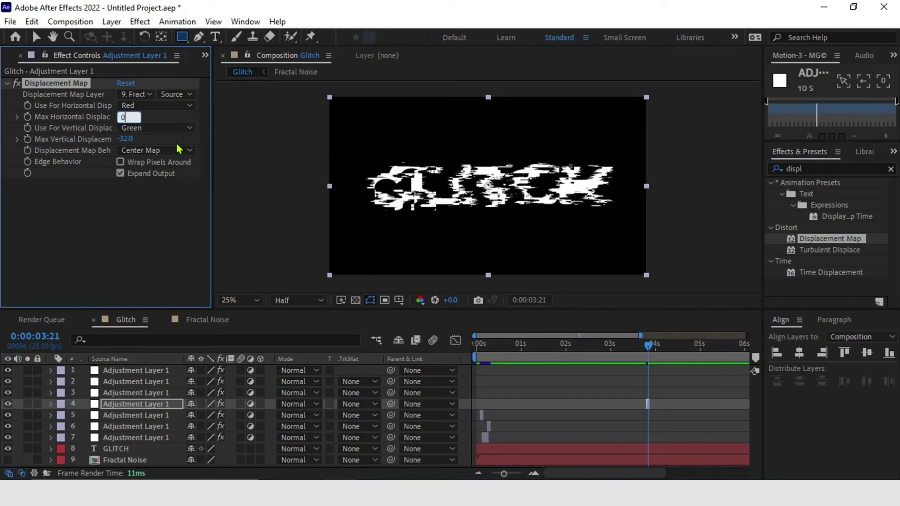
text(0)
key(Return)
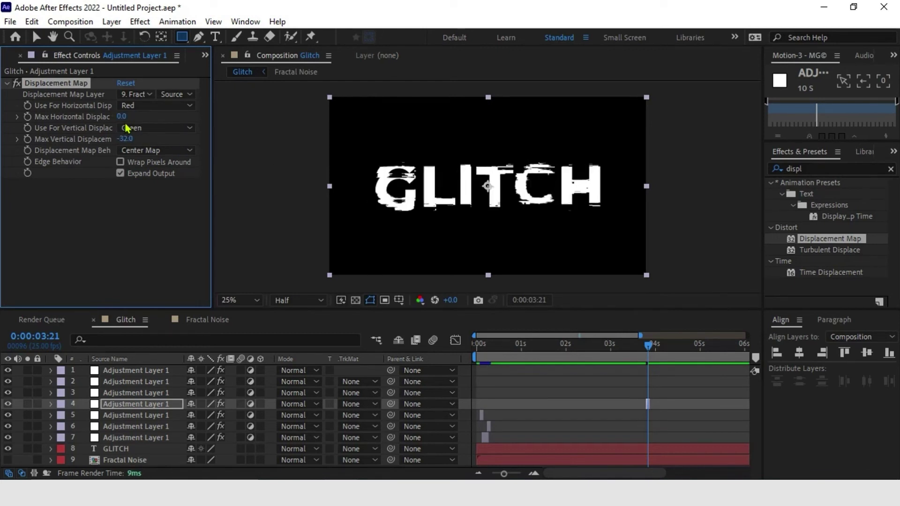
drag(121, 116, 158, 126)
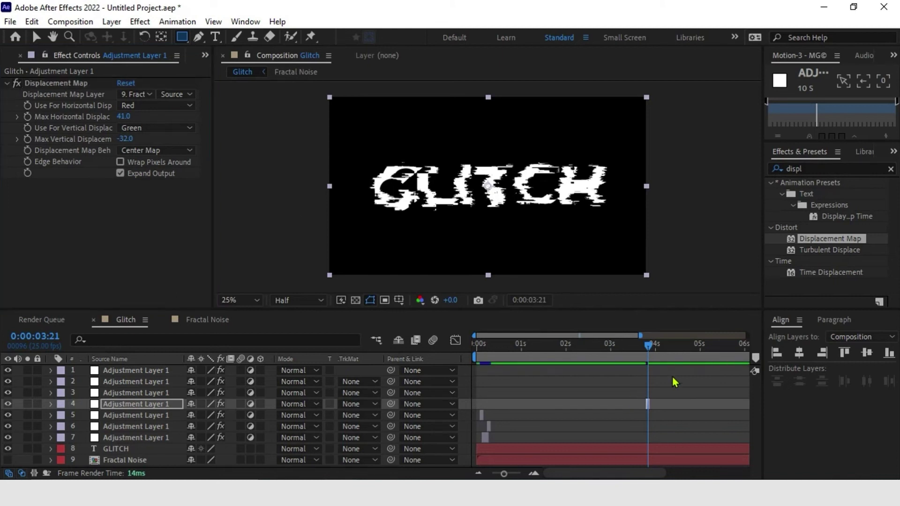
- Drag the burst layer's in-point left so it starts a little earlier
click(652, 402)
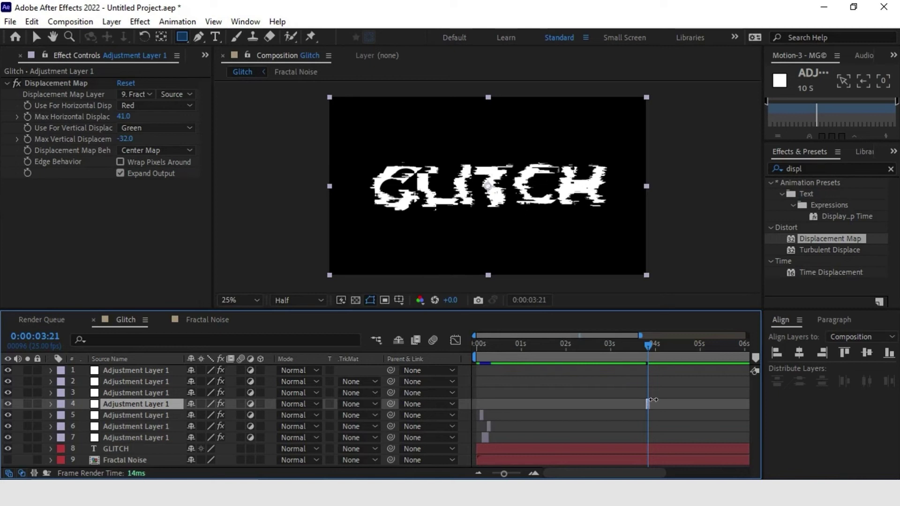
scroll(654, 401, up, 5)
drag(648, 403, 591, 402)
scroll(642, 404, down, 4)
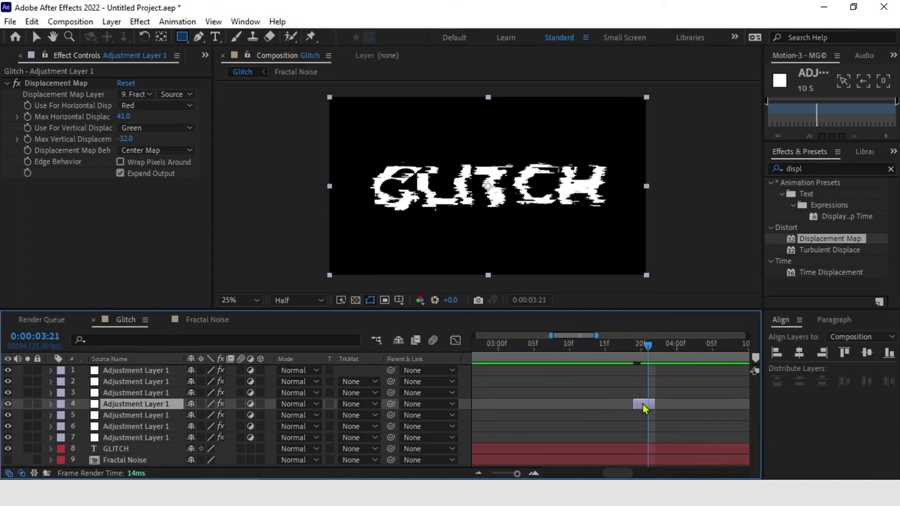
- Duplicate the glitch burst layer and place the copy at about 2:11
key(ctrl+d)
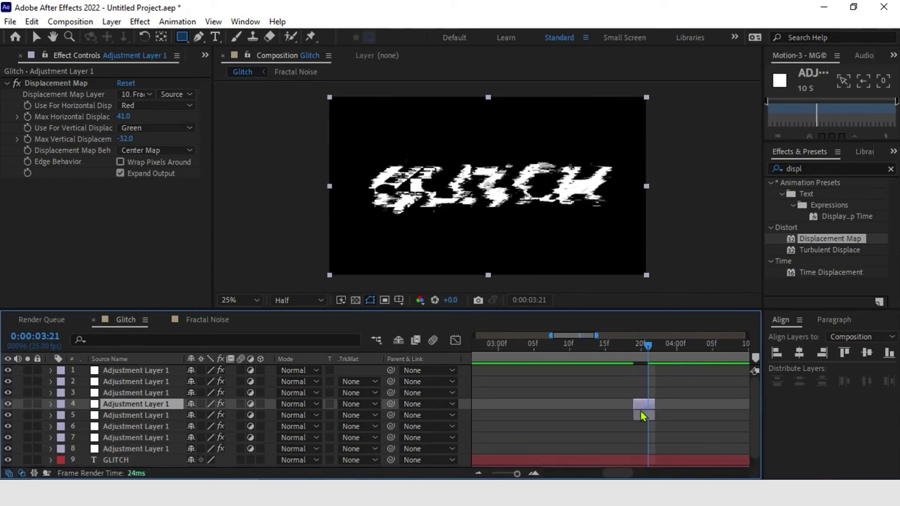
drag(640, 416, 520, 415)
scroll(533, 414, down, 5)
drag(588, 417, 569, 416)
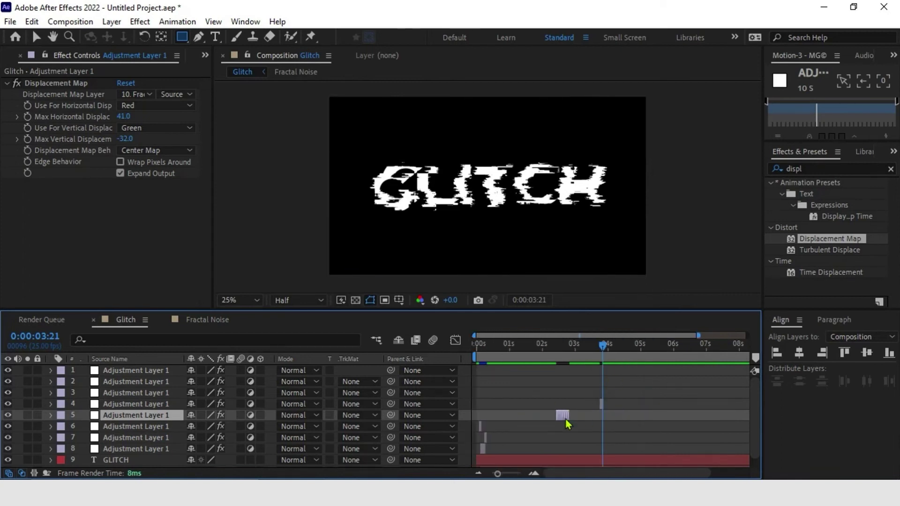
click(561, 347)
- Set this burst to Max Vertical Displacement 71 and Max Horizontal Displacement 0
click(125, 139)
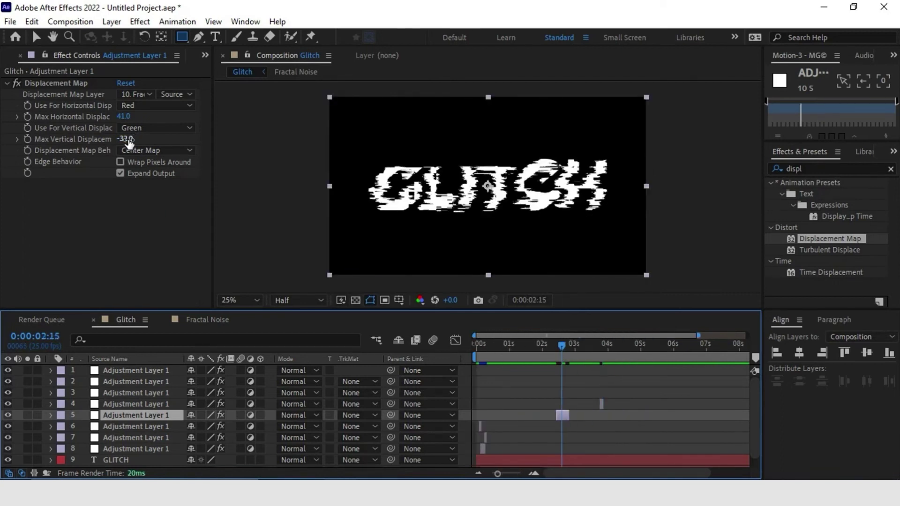
text(0)
key(Return)
drag(152, 143, 186, 143)
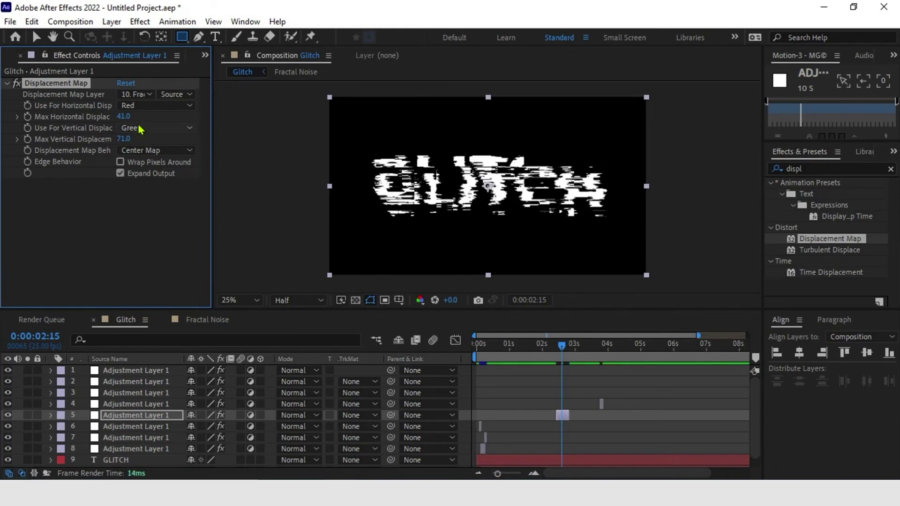
mouse_move(120, 116)
mouse_down()
mouse_move(96, 123)
mouse_move(114, 129)
mouse_up()
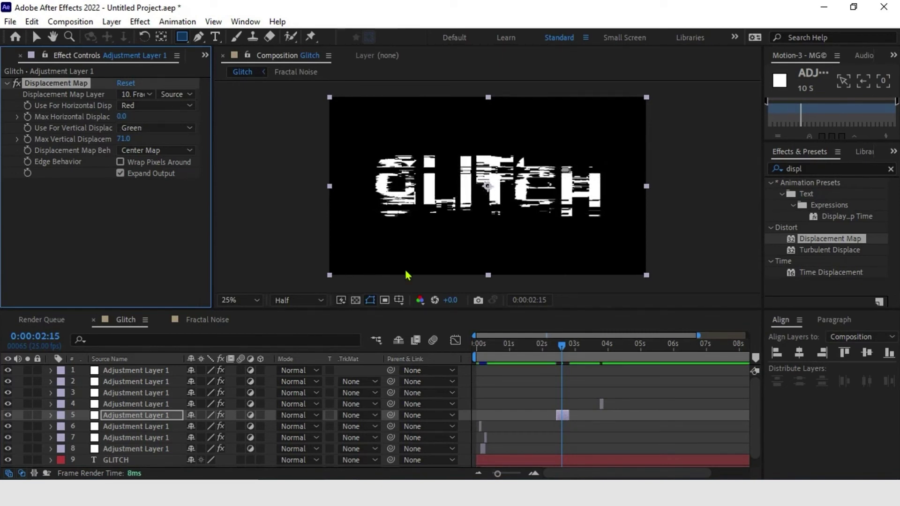
- Duplicate the fourth burst layer and start the new copy at 6:18
click(601, 402)
click(697, 346)
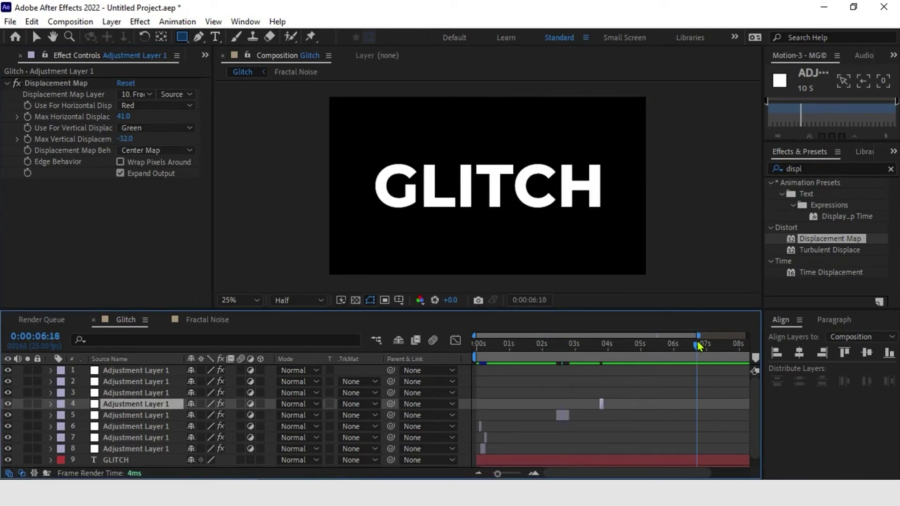
key(minus)
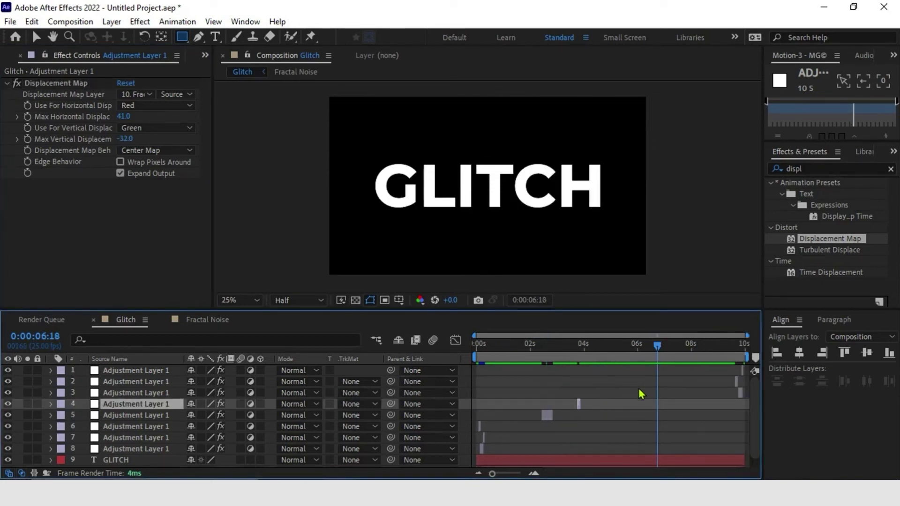
key(ctrl+d)
key(bracketleft)
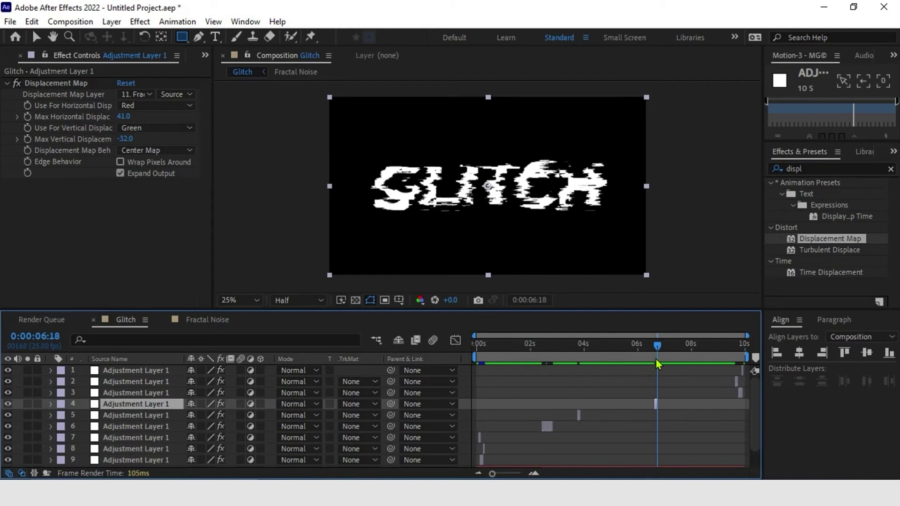
key(equal)
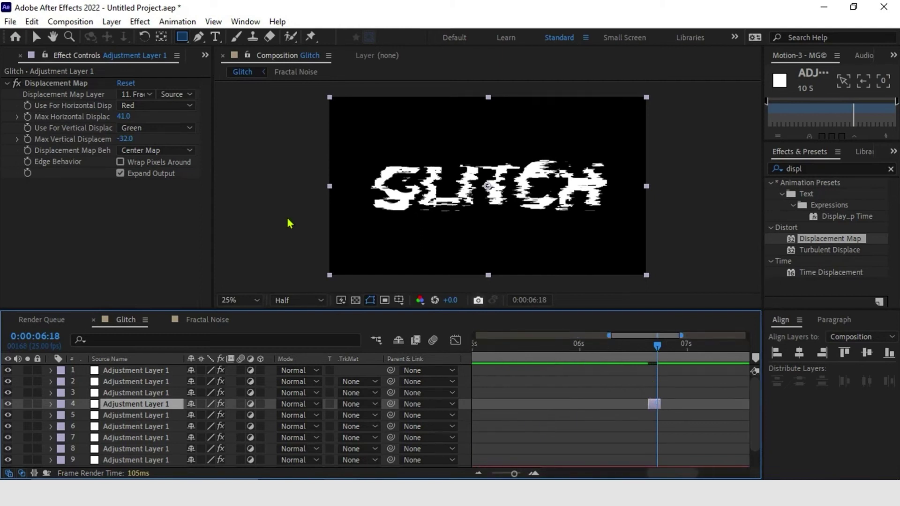
- Set the 6:18 burst to Max Horizontal Displacement 100 and Max Vertical Displacement 0
drag(124, 139, 172, 143)
drag(123, 116, 146, 118)
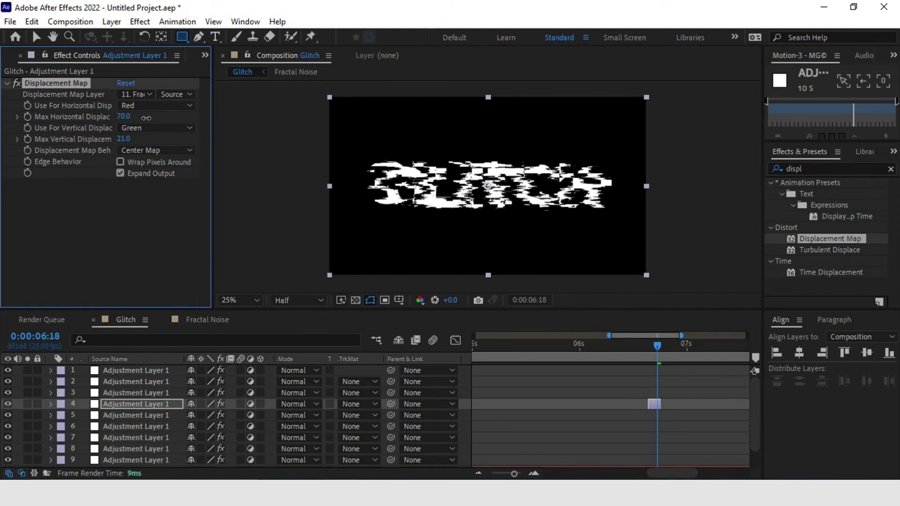
click(123, 139)
text(0)
key(Return)
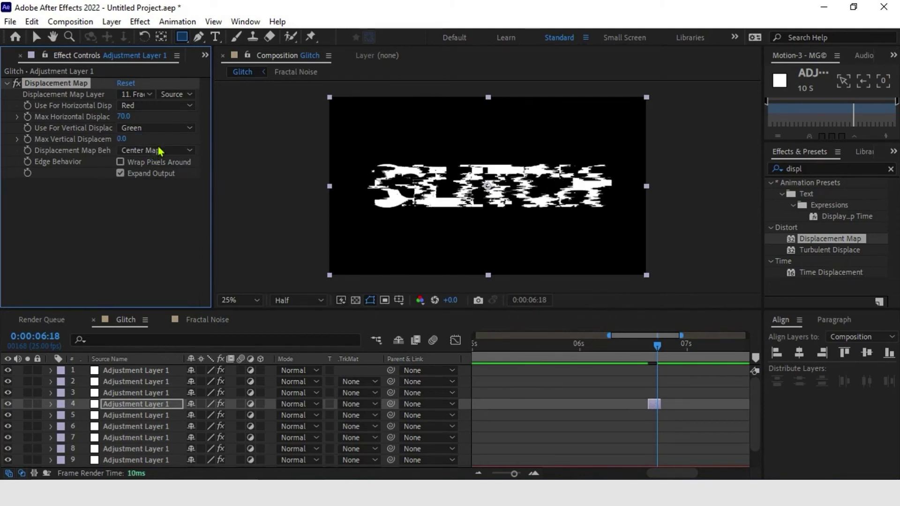
click(123, 116)
text(100)
key(Return)
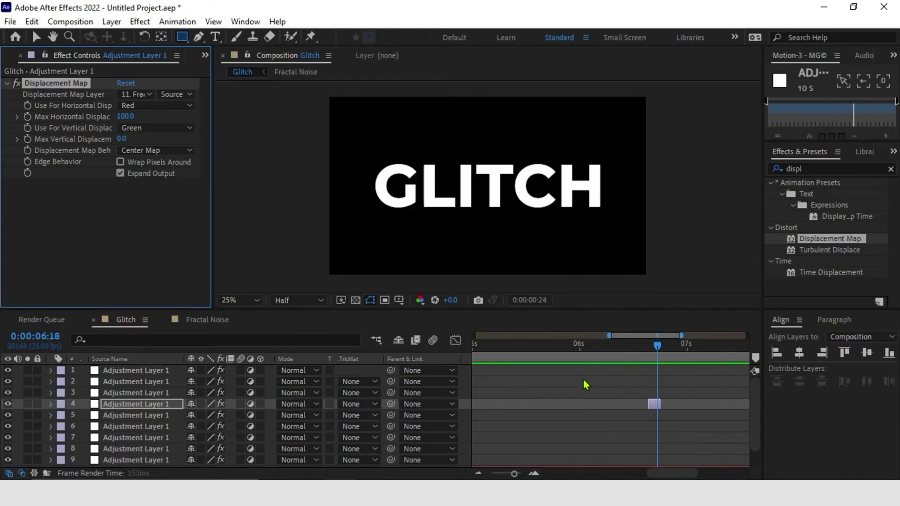
- Trim the vertical-glitch burst near 2:18 to start later and play back the result
scroll(586, 384, down, 5)
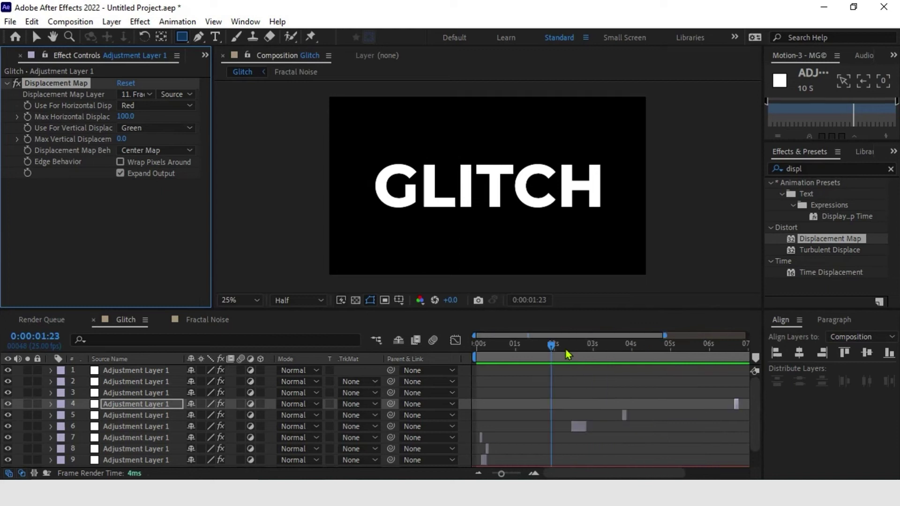
drag(568, 349, 582, 347)
scroll(553, 435, up, 5)
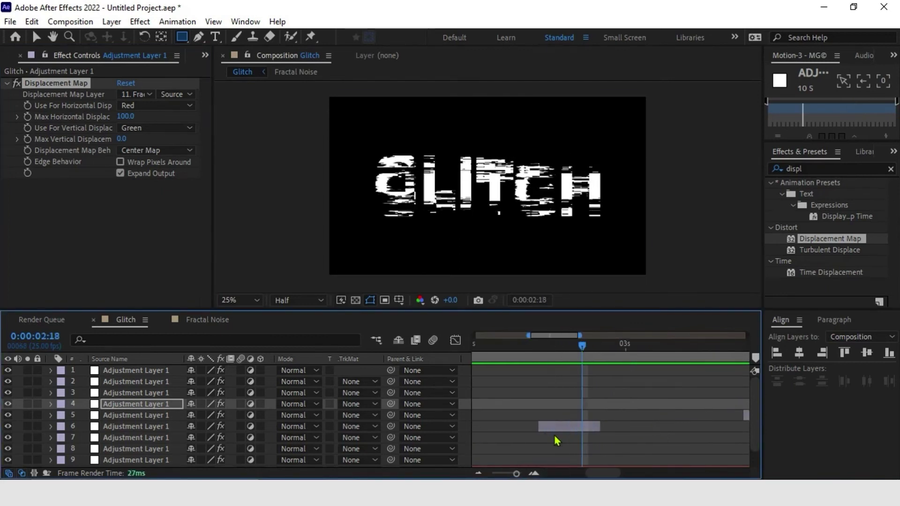
drag(495, 427, 581, 429)
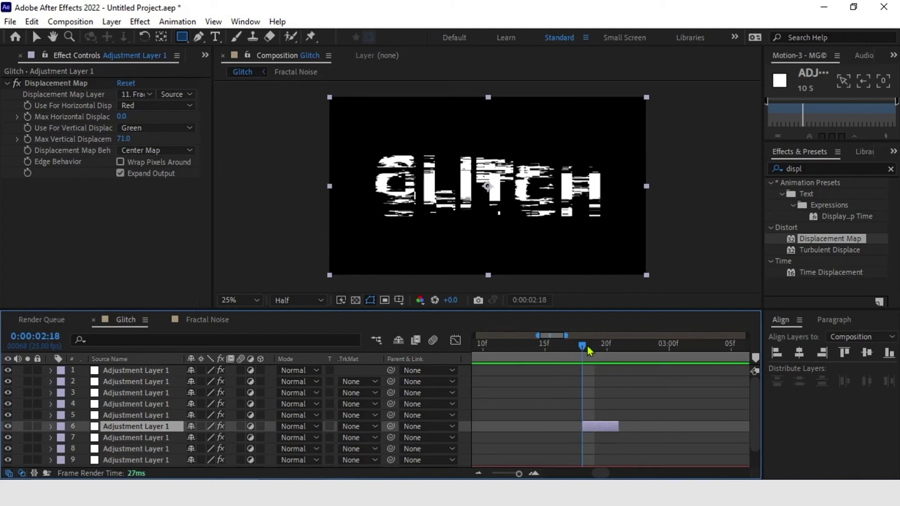
drag(584, 347, 619, 346)
key(Page_Up)
key(Page_Up)
key(Page_Up)
key(Page_Up)
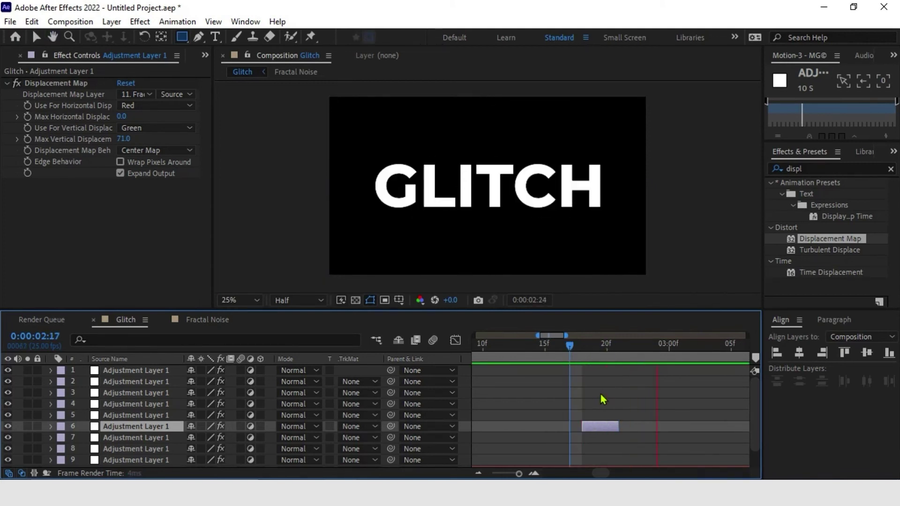
key(space)
key(minus)
key(minus)
key(minus)
key(minus)
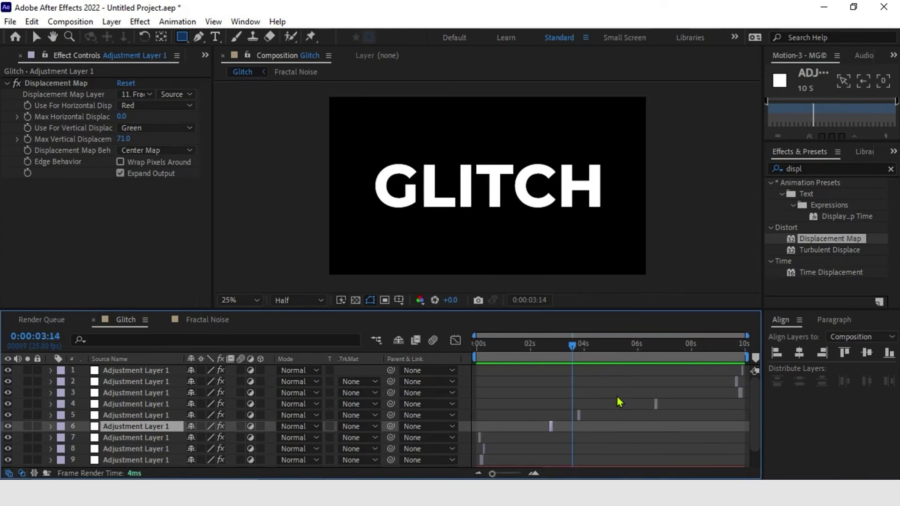
- Move another burst layer to start at 4:23, then deselect it
click(600, 346)
drag(603, 350, 608, 348)
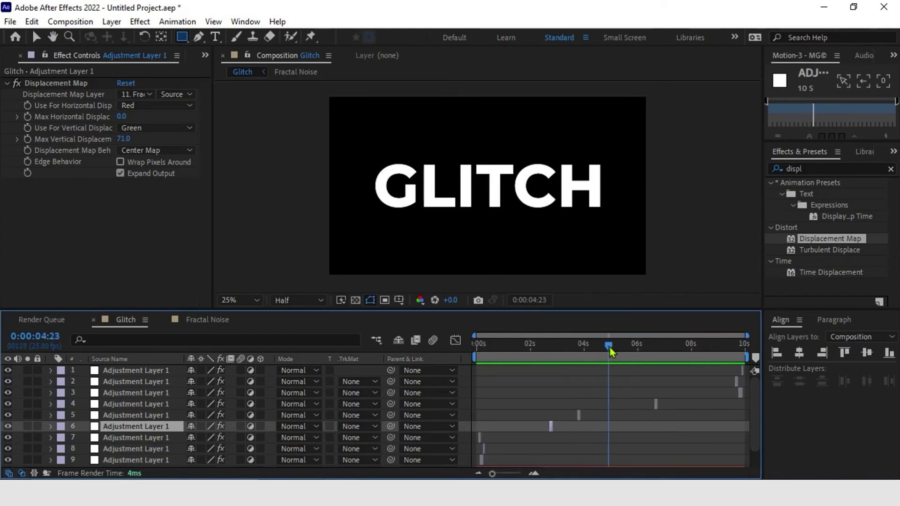
click(578, 415)
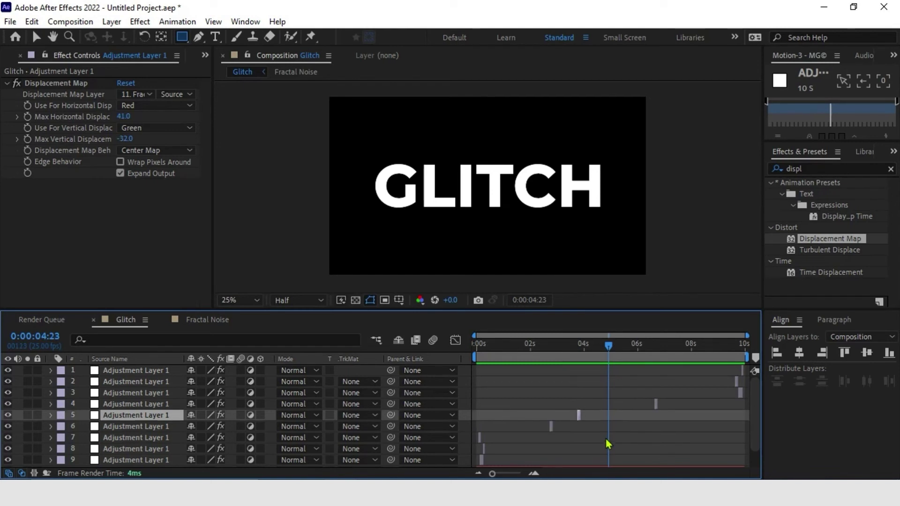
key(bracketleft)
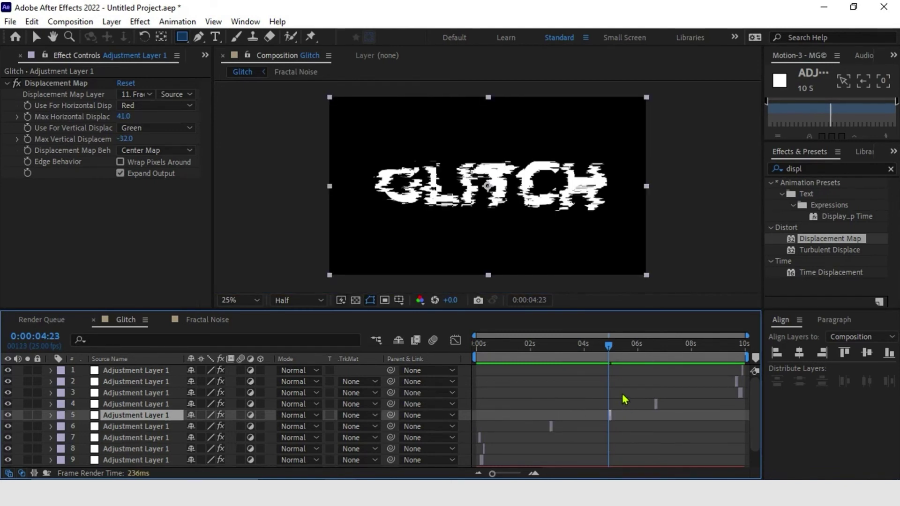
click(558, 370)
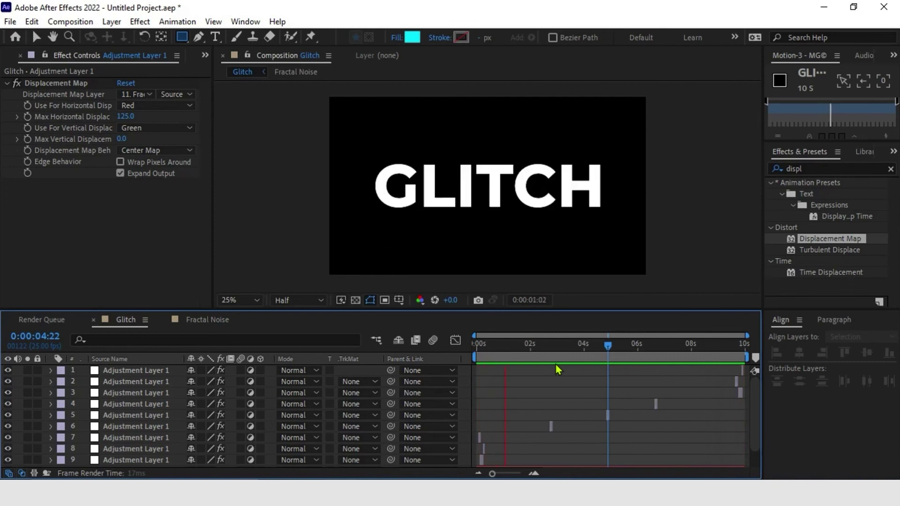
- Stop the preview and duplicate the GLITCH text layer twice, creating GLITCH 2 and GLITCH 3
key(space)
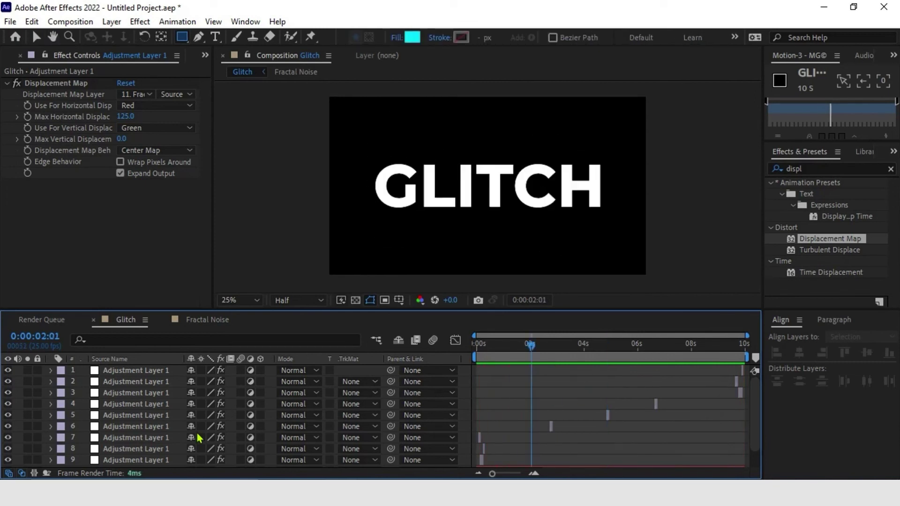
scroll(550, 421, down, 2)
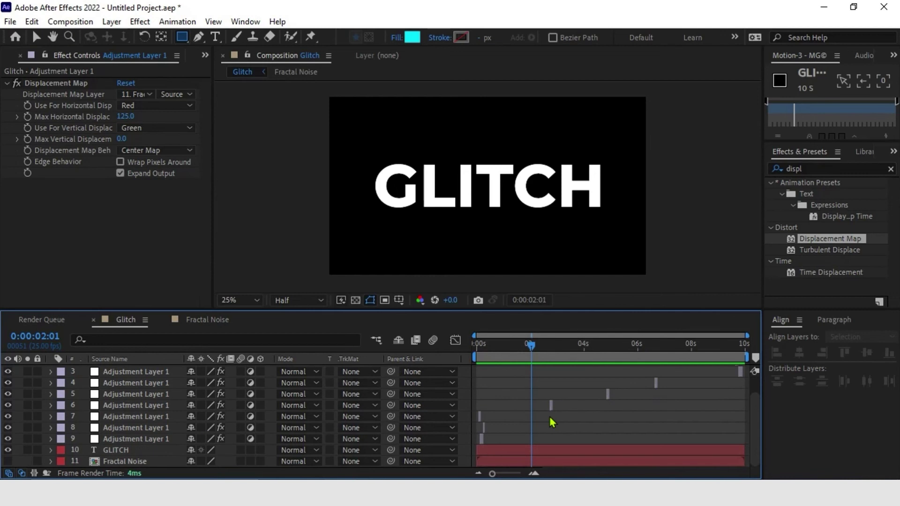
click(530, 451)
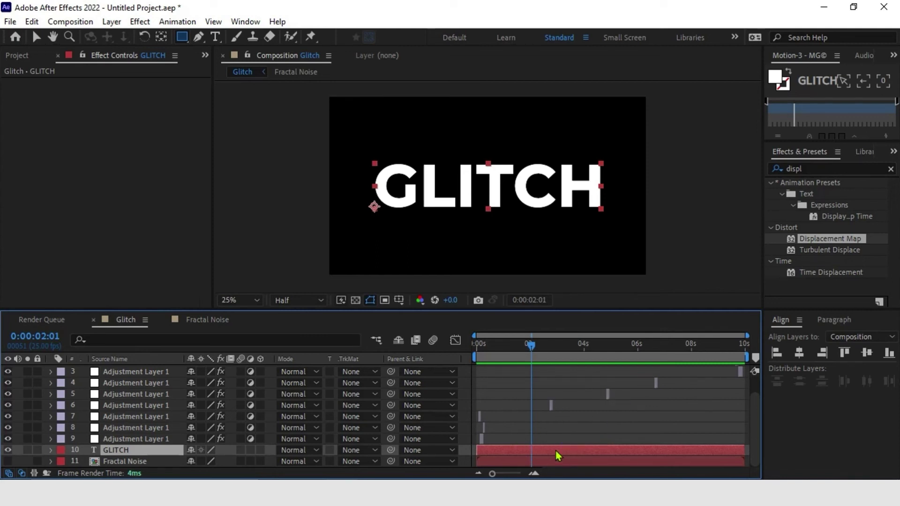
key(ctrl+d)
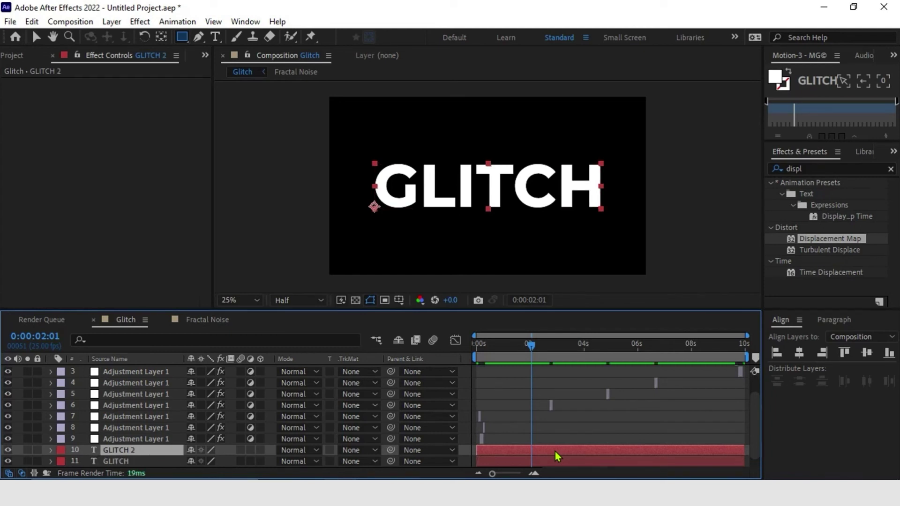
key(ctrl+d)
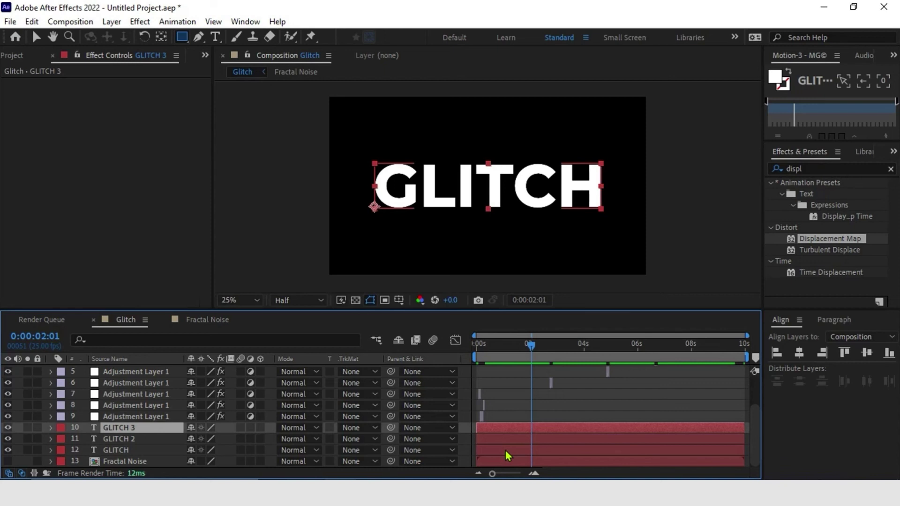
click(505, 449)
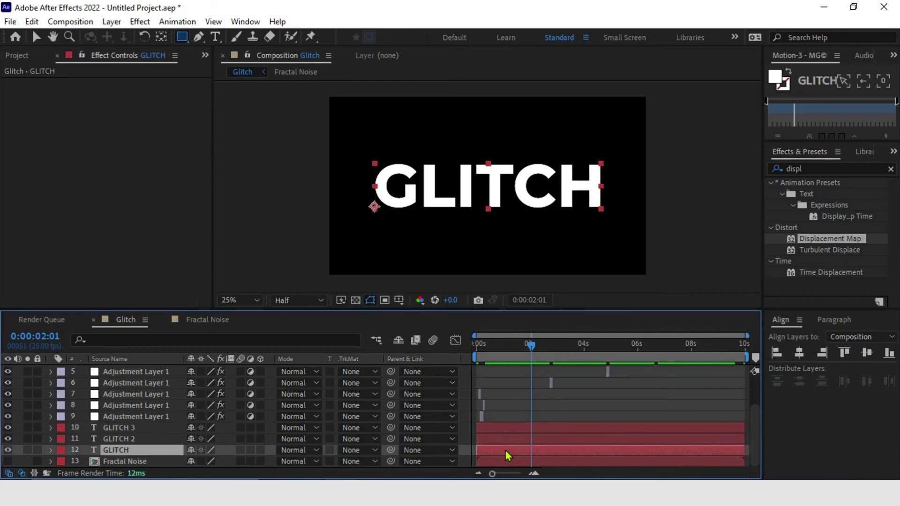
- Set the original GLITCH layer's text fill colour to pure red
double_click(506, 451)
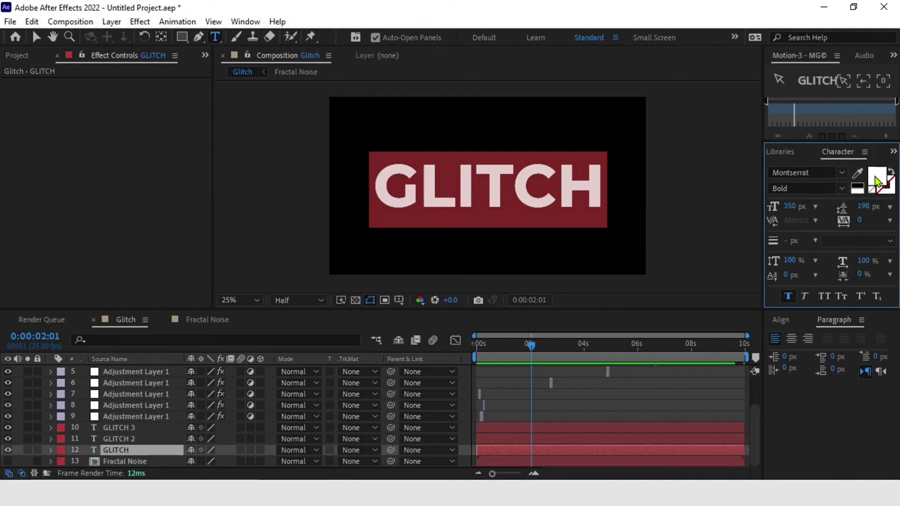
click(875, 180)
click(447, 164)
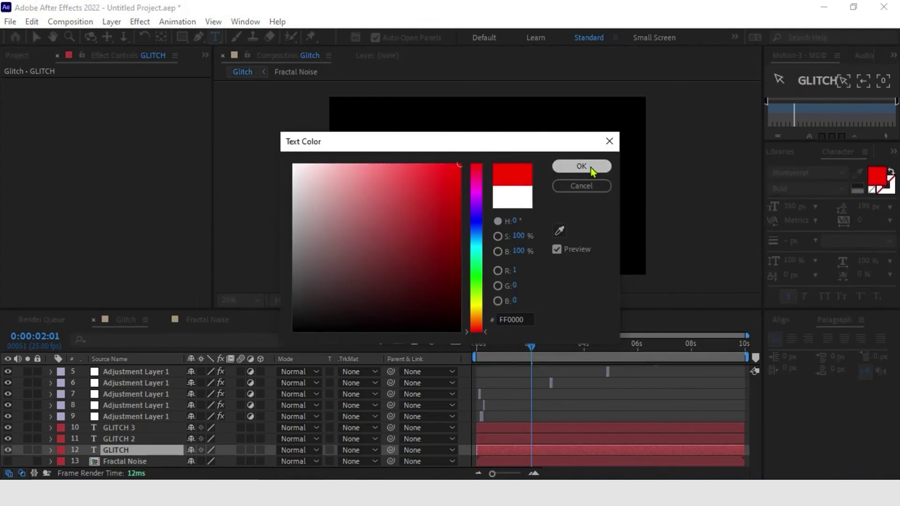
click(590, 167)
- Change the GLITCH 2 text fill to pure green, with the red component set to 0
double_click(561, 438)
click(875, 181)
drag(476, 312, 476, 288)
click(532, 270)
text(0)
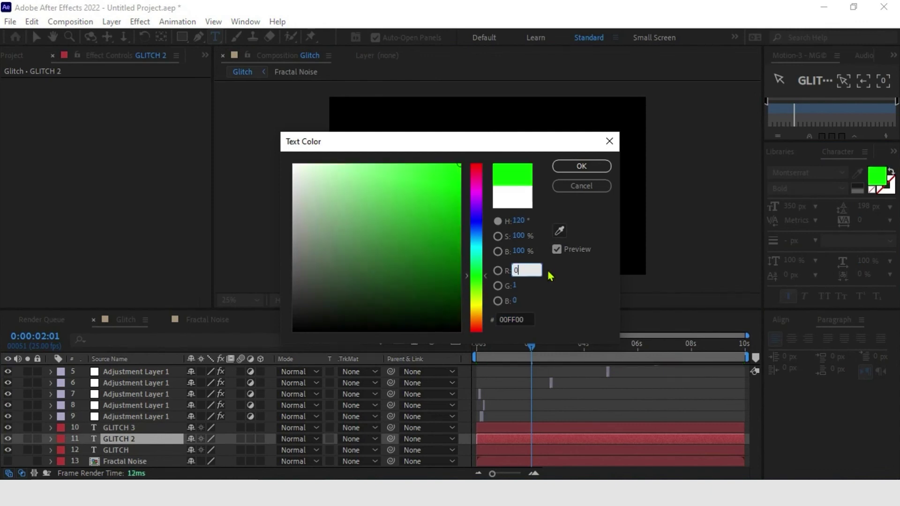
key(Return)
- Colour the GLITCH 3 text fully saturated blue, then select all three GLITCH layers
double_click(563, 429)
click(875, 181)
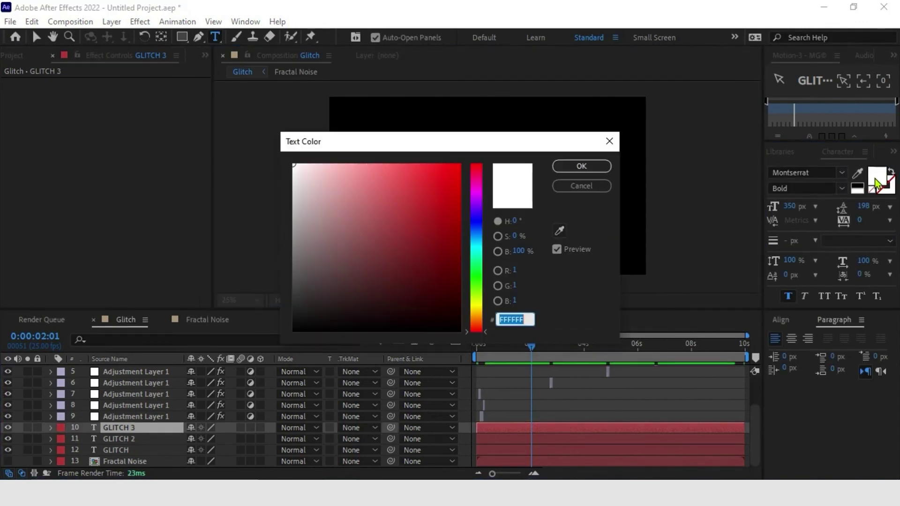
click(479, 230)
click(460, 165)
click(524, 270)
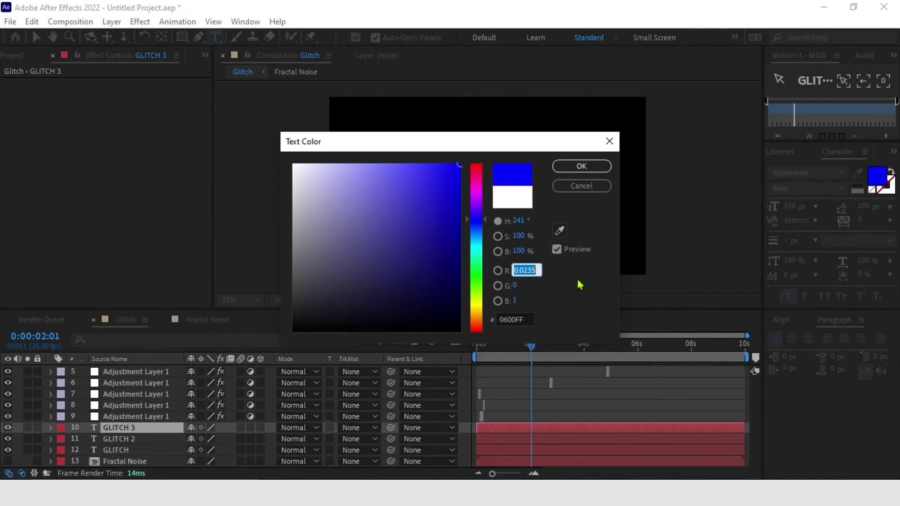
click(581, 166)
click(584, 389)
click(517, 449)
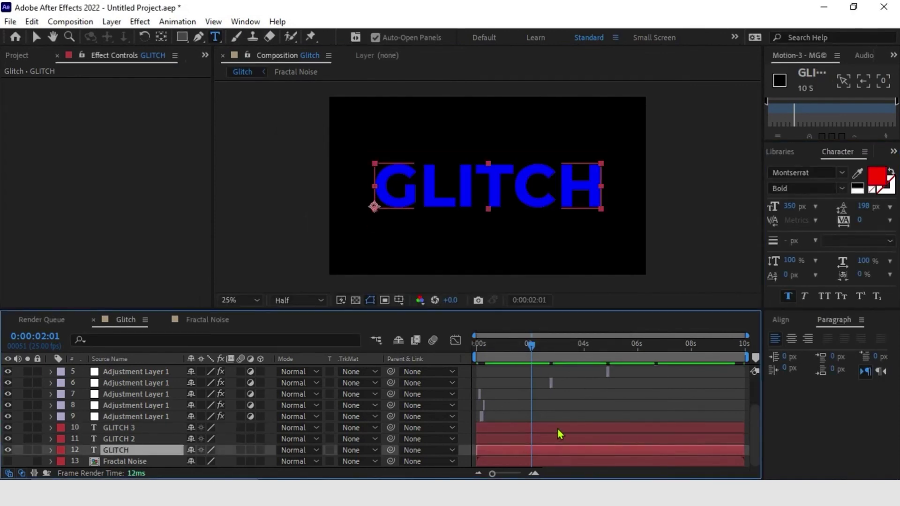
shift+click(558, 429)
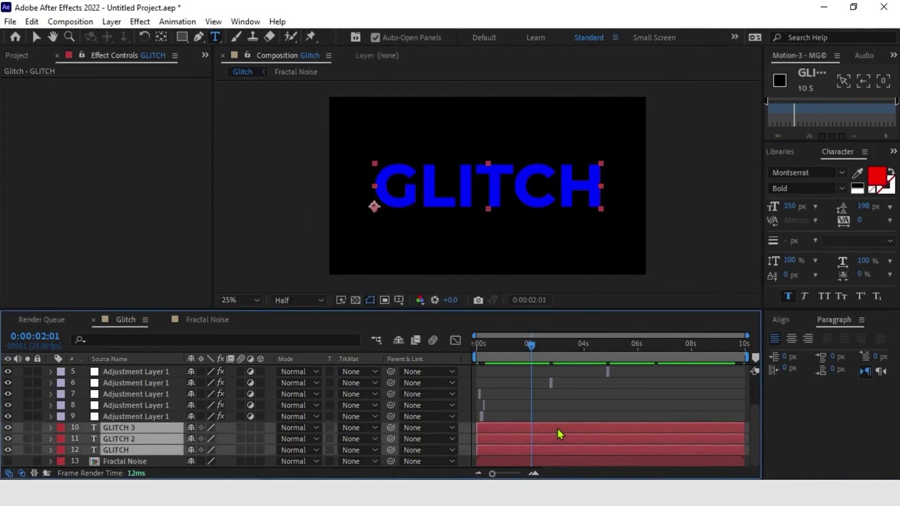
- Switch GLITCH, GLITCH 2 and GLITCH 3 to Add blending mode so they combine to white
click(298, 428)
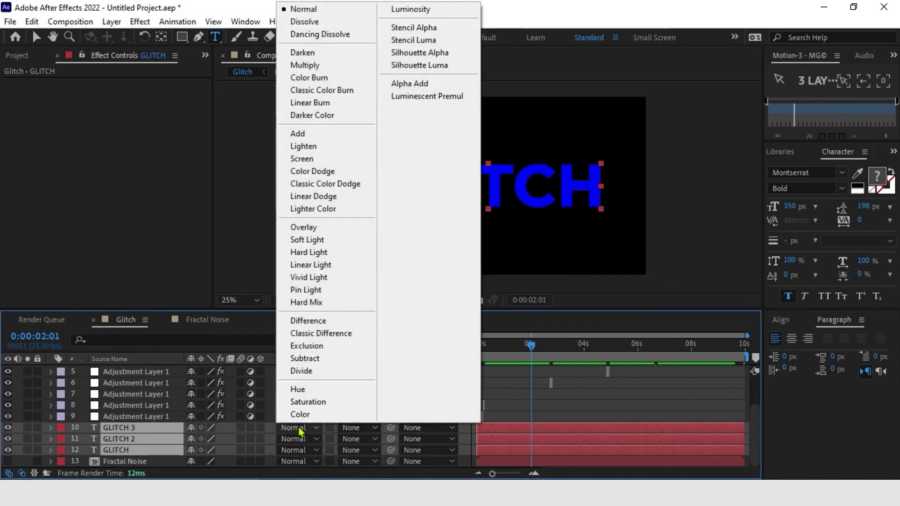
click(309, 136)
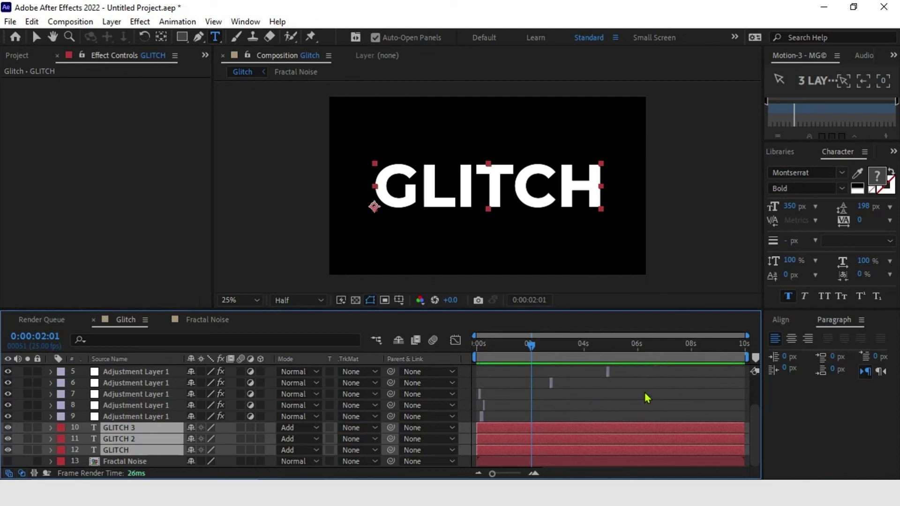
click(545, 451)
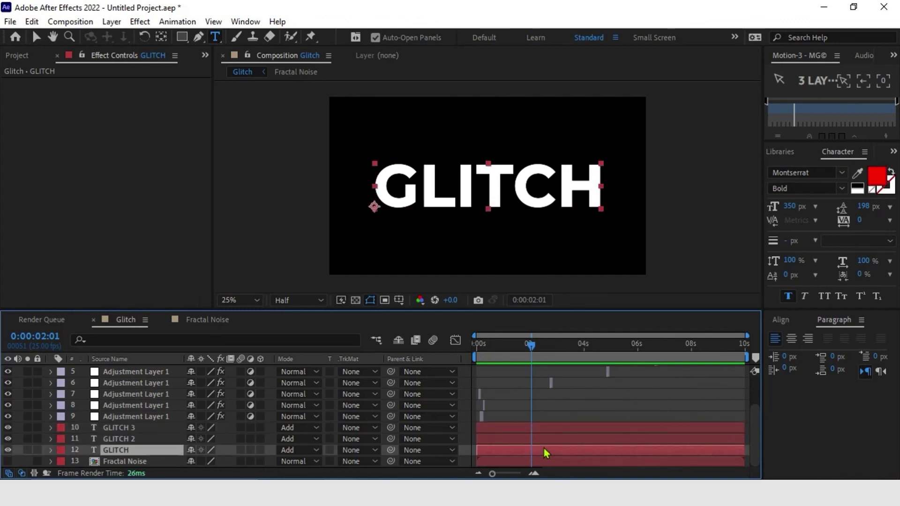
- At 100% zoom, nudge the red, green and blue GLITCH copies slightly apart for RGB fringes
key(v)
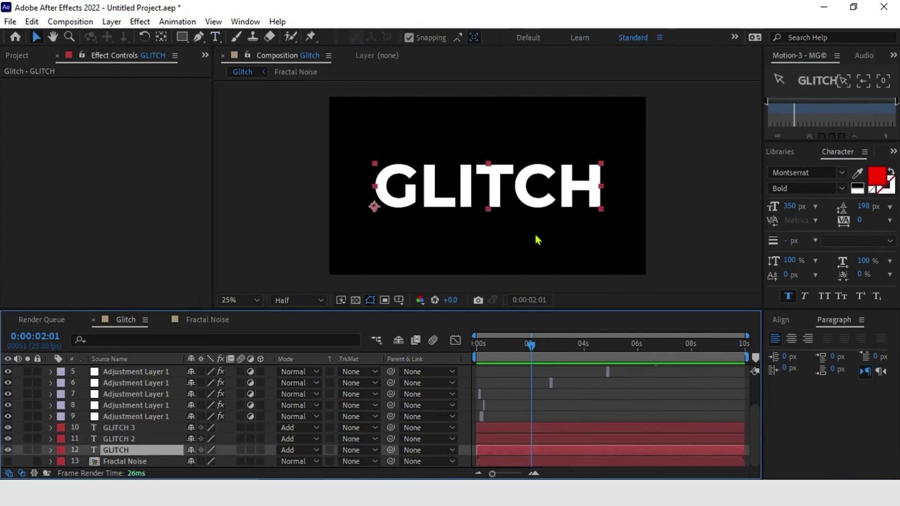
key(slash)
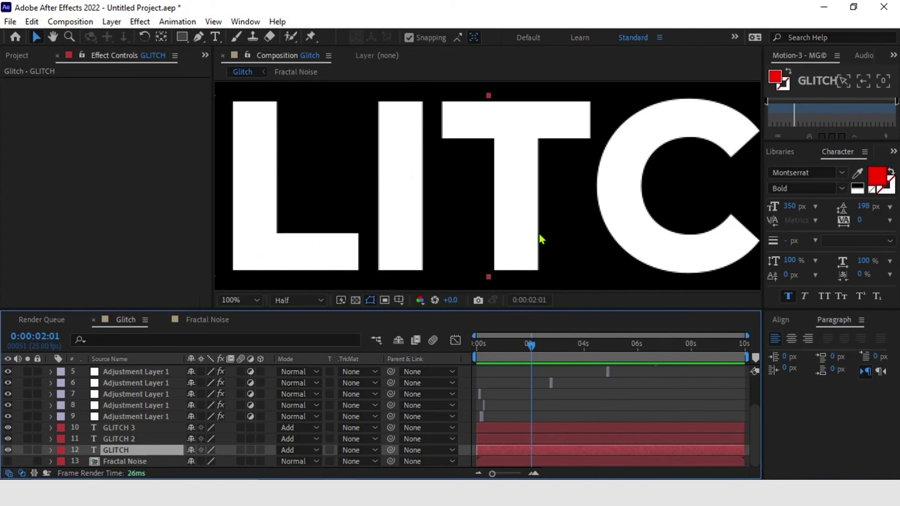
key(Return)
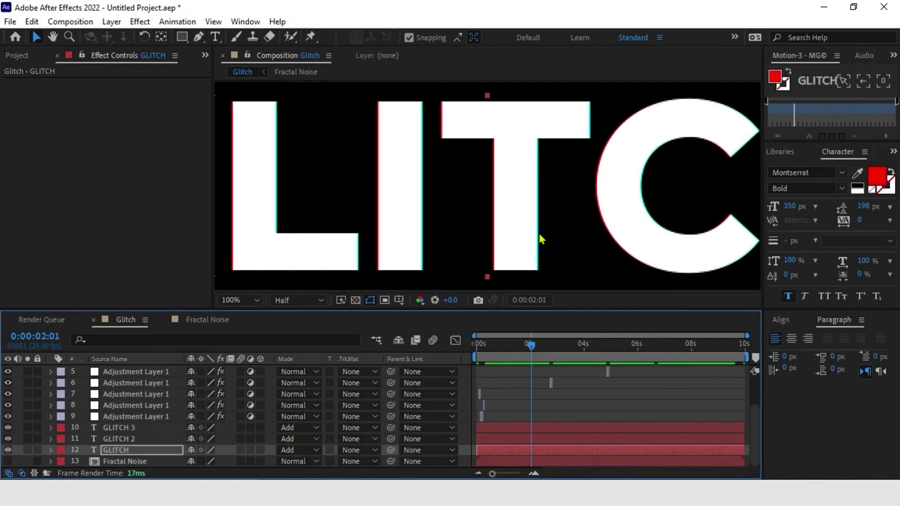
click(493, 443)
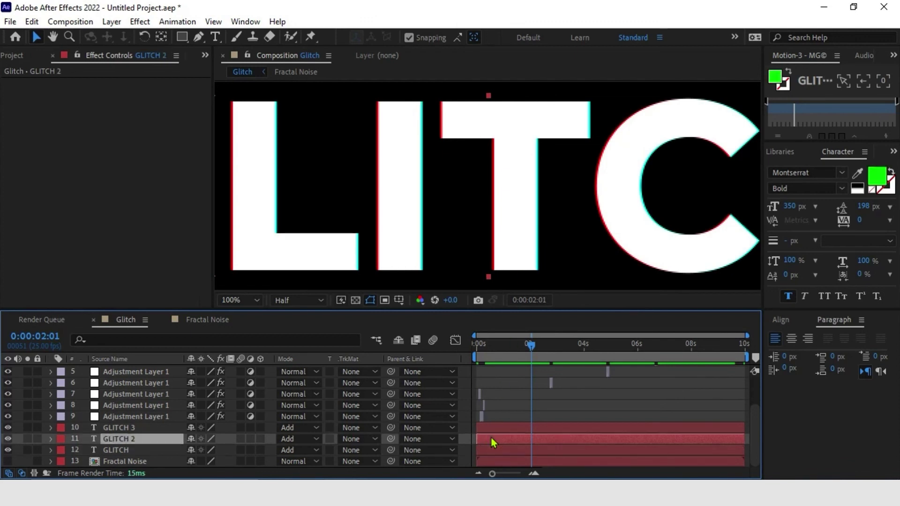
key(Return)
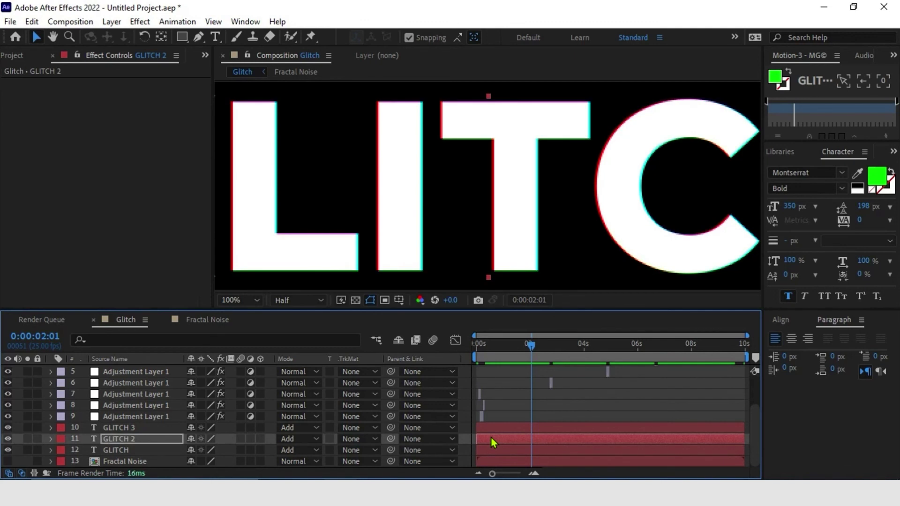
click(497, 429)
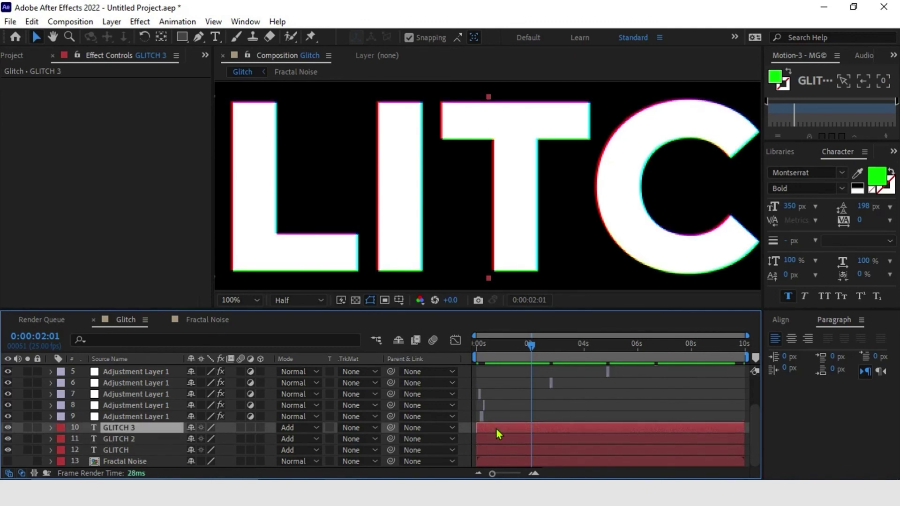
key(Return)
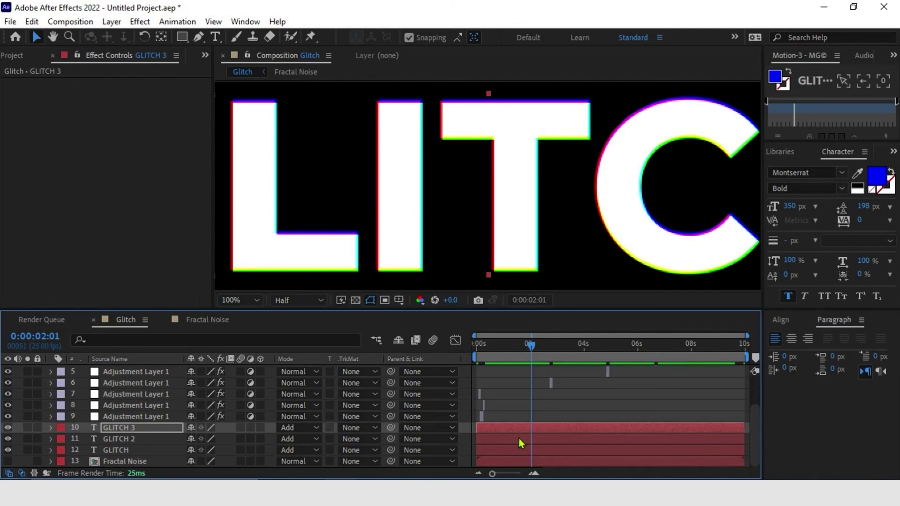
click(562, 413)
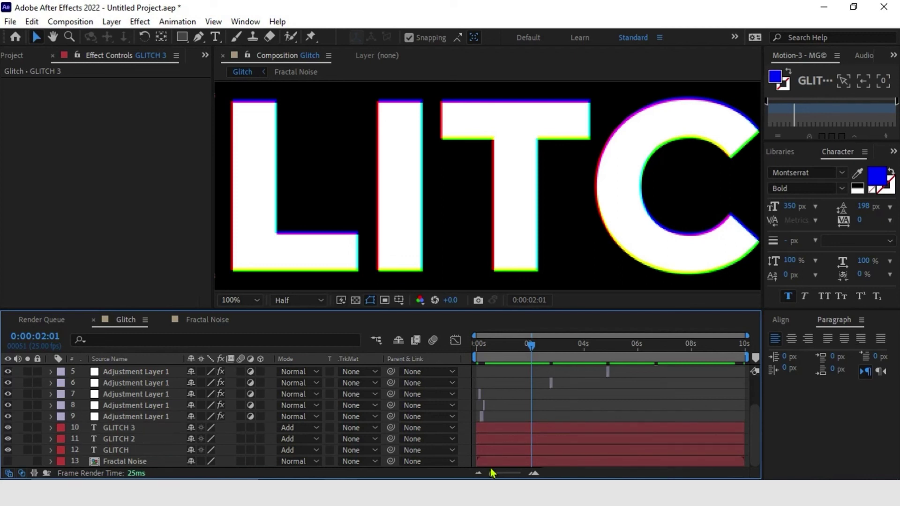
- Zoom the viewer out to 25% and play a preview of the RGB-split GLITCH animation
scroll(505, 222, down, 2)
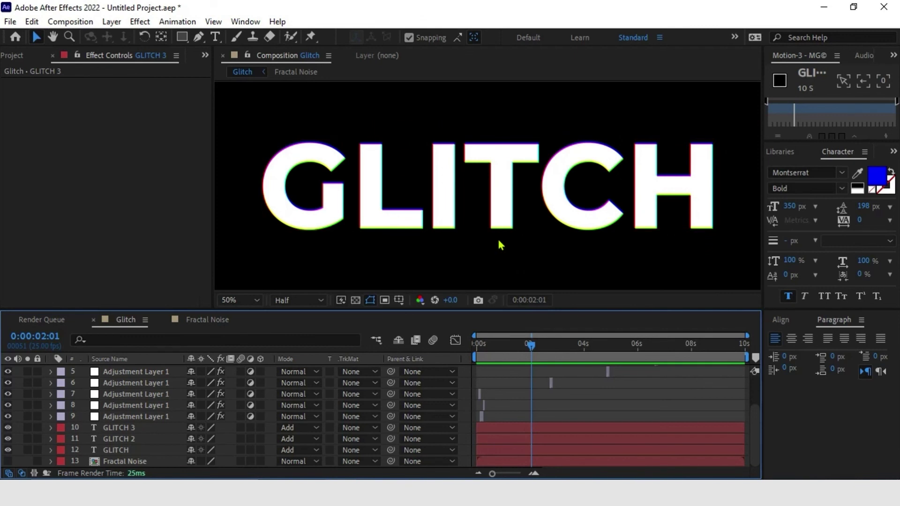
scroll(498, 244, down, 2)
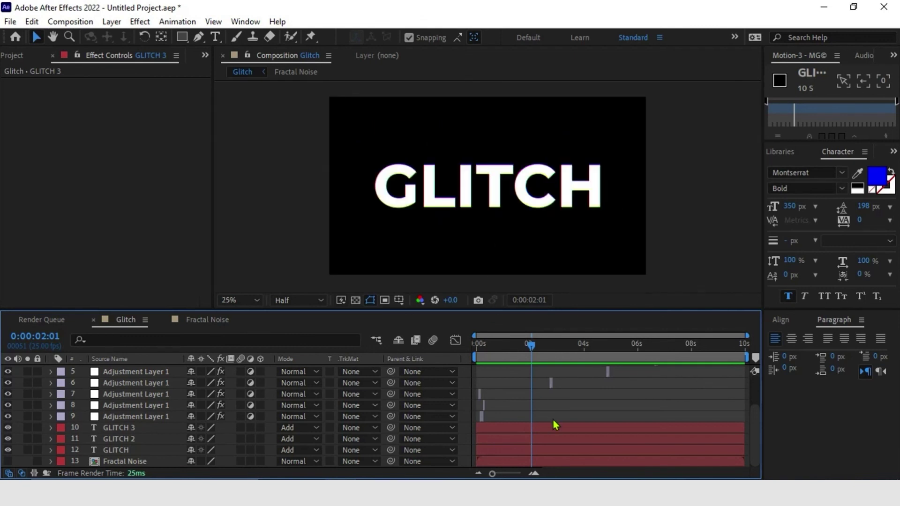
key(space)
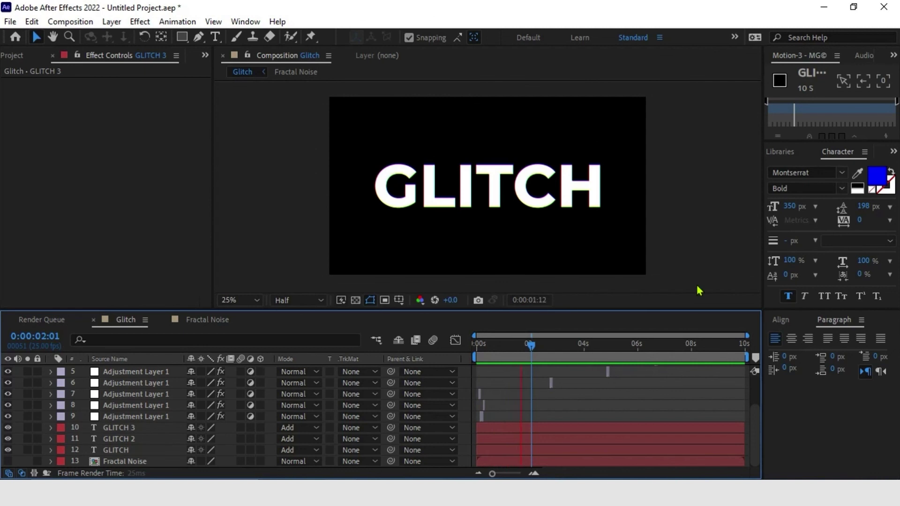